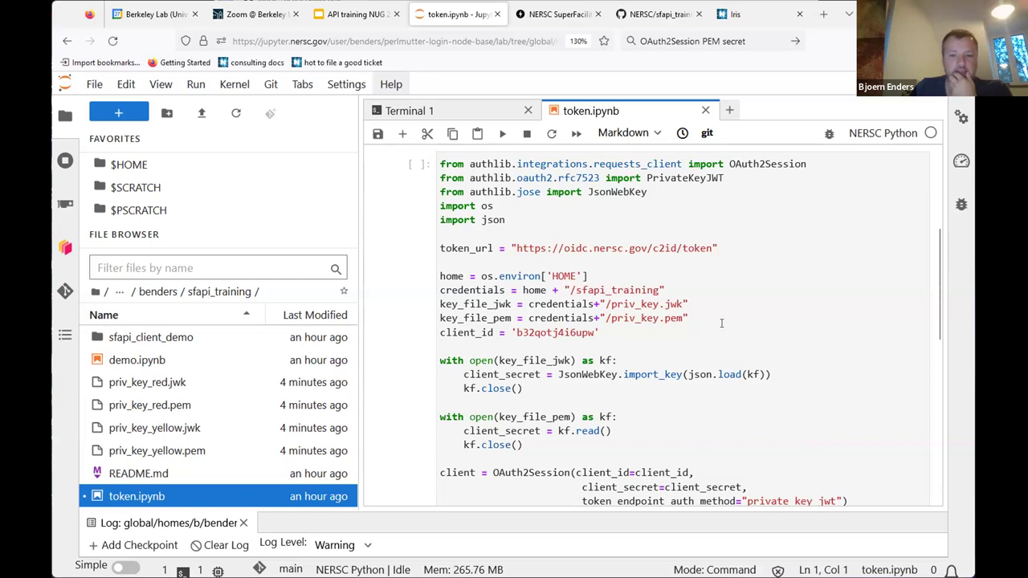
Step: Point key_file_jwk in the token notebook's code cell to "/priv_key_red.jwk"
{"action": "scroll", "coordinate": [723, 323], "scroll_direction": "down", "scroll_amount": 3}
{"action": "scroll", "coordinate": [707, 335], "scroll_direction": "up", "scroll_amount": 3}
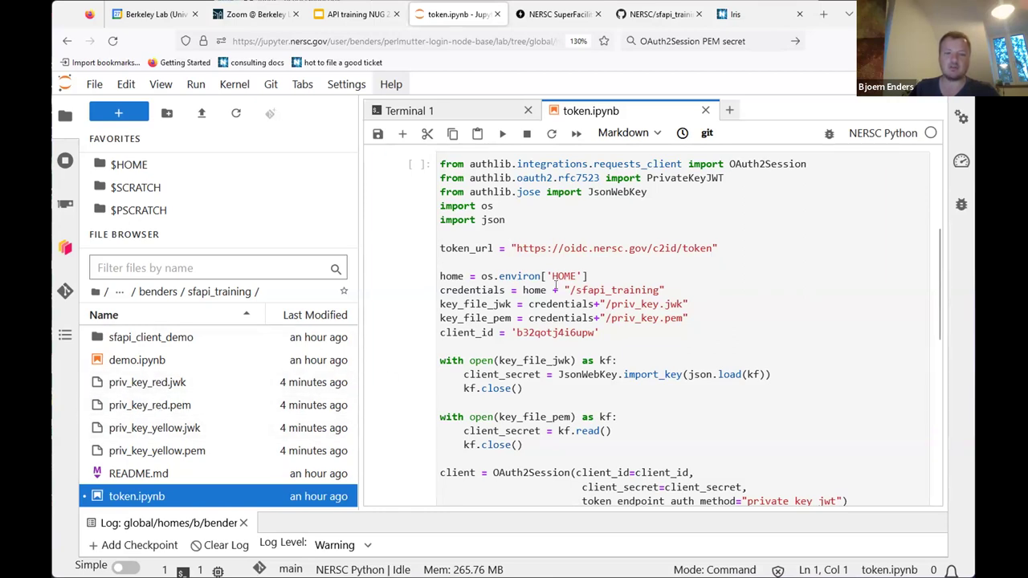
{"action": "left_click", "coordinate": [657, 304]}
{"action": "type", "text": "?red"}
{"action": "key", "text": "Left"}
{"action": "key", "text": "Left"}
{"action": "key", "text": "Left"}
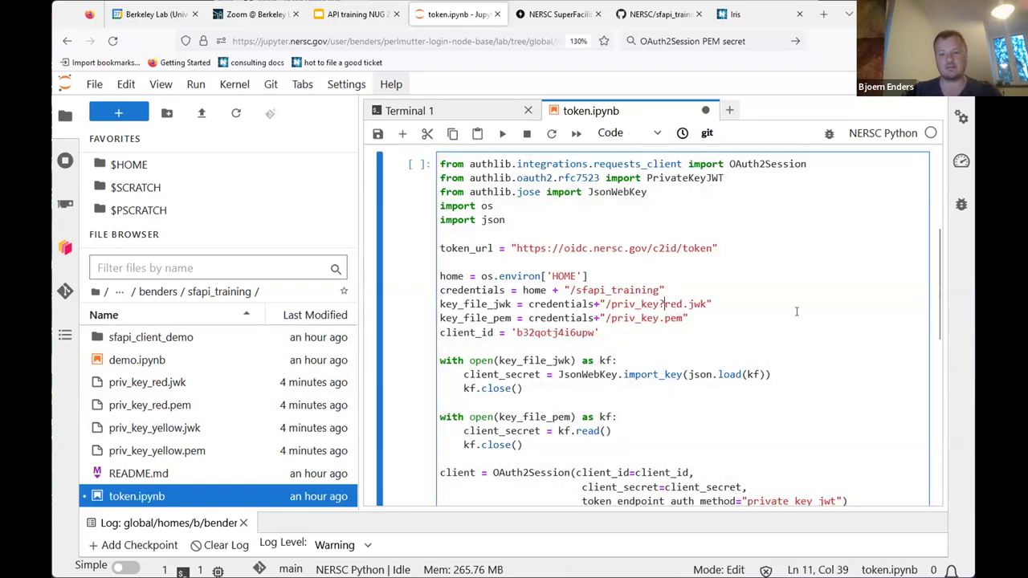
{"action": "type", "text": "?"}
{"action": "key", "text": "BackSpace"}
{"action": "key", "text": "BackSpace"}
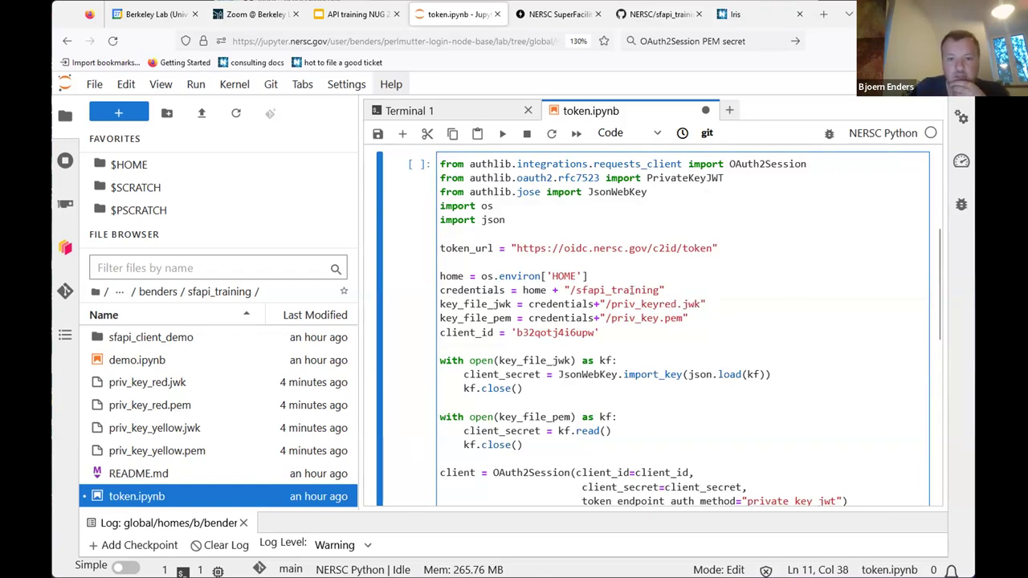
{"action": "double_click", "coordinate": [634, 303]}
{"action": "left_click", "coordinate": [638, 304]}
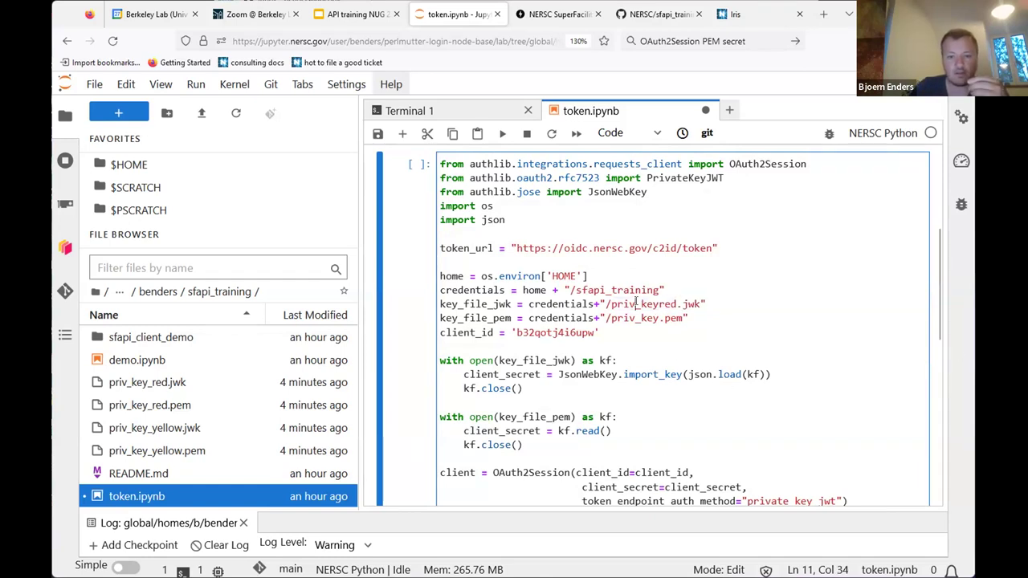
{"action": "key", "text": "ctrl+s"}
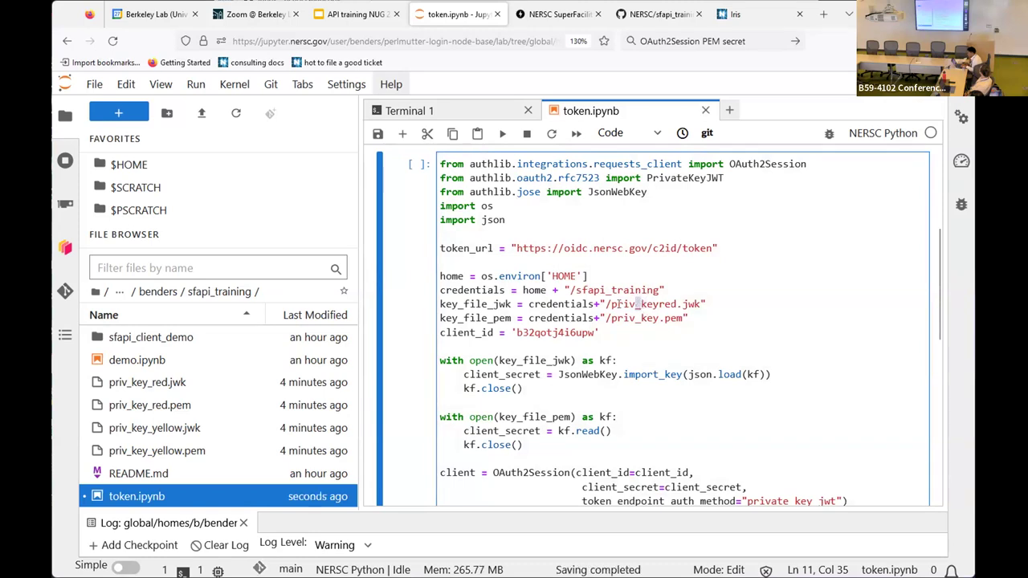
{"action": "left_click", "coordinate": [657, 304]}
{"action": "type", "text": "_"}
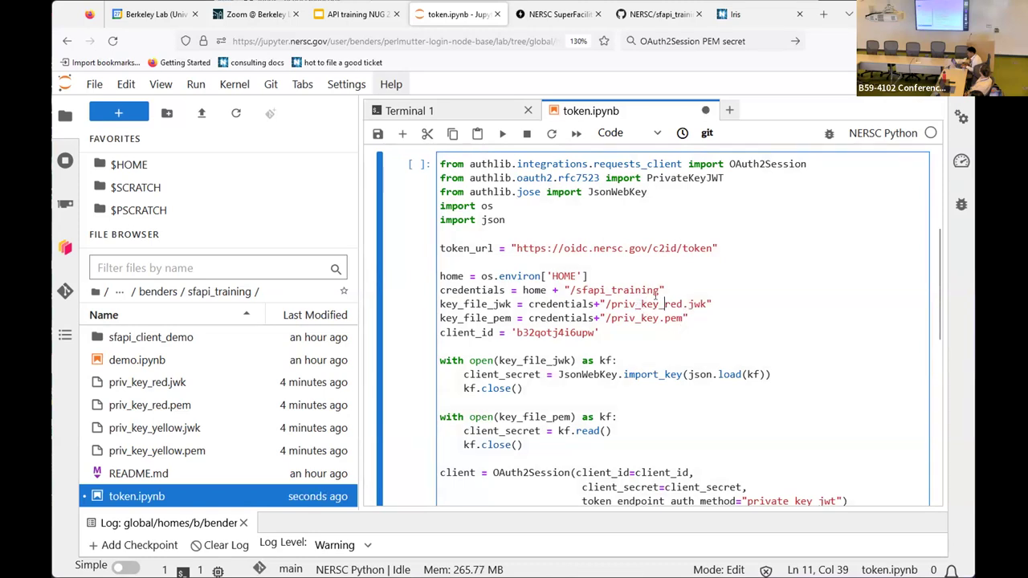
Step: Add the same "_red" suffix to the key_file_pem path, making it "/priv_key_red.pem"
{"action": "left_click_drag", "start_coordinate": [661, 303], "coordinate": [677, 303]}
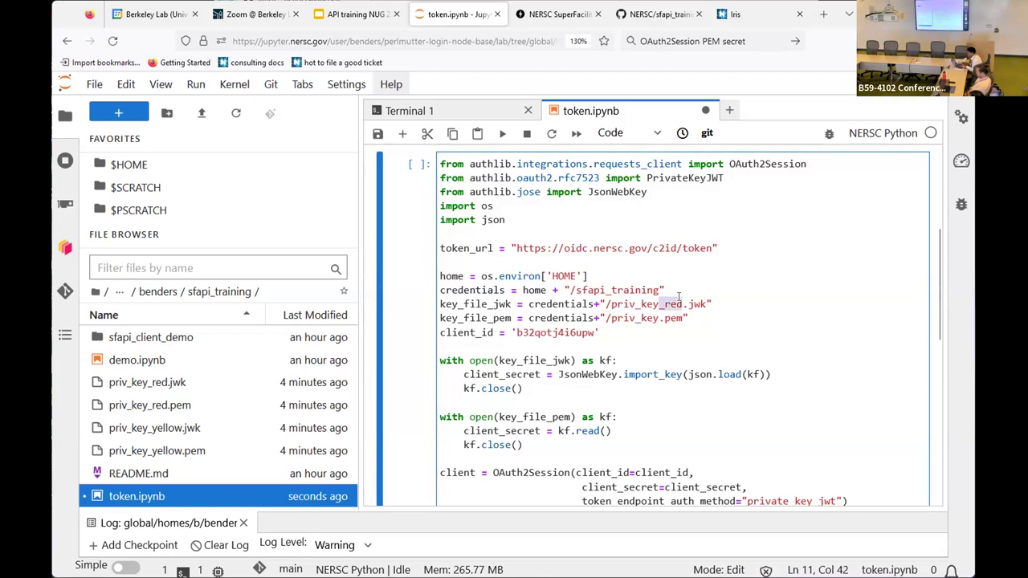
{"action": "left_click", "coordinate": [659, 318]}
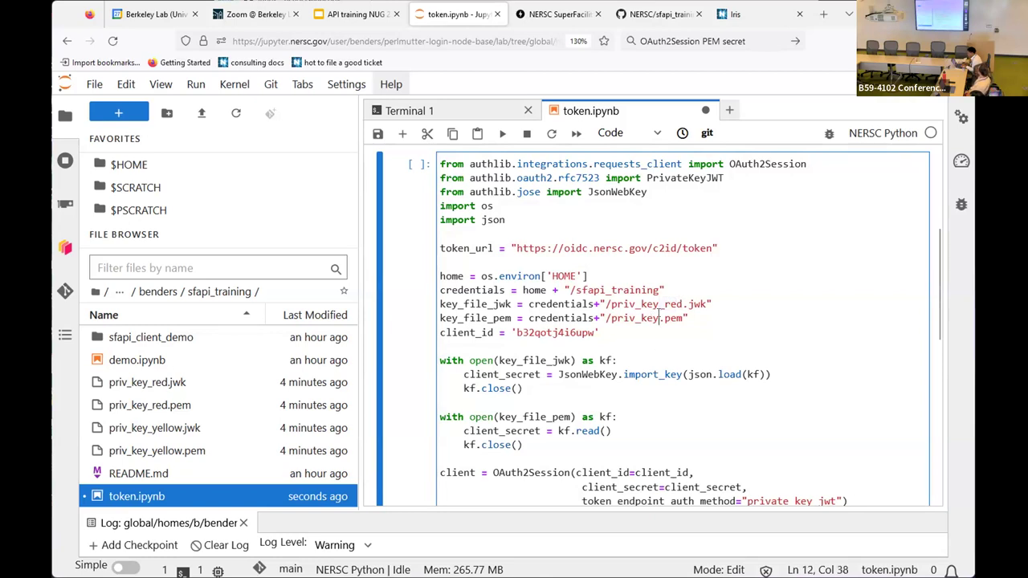
{"action": "type", "text": "_red"}
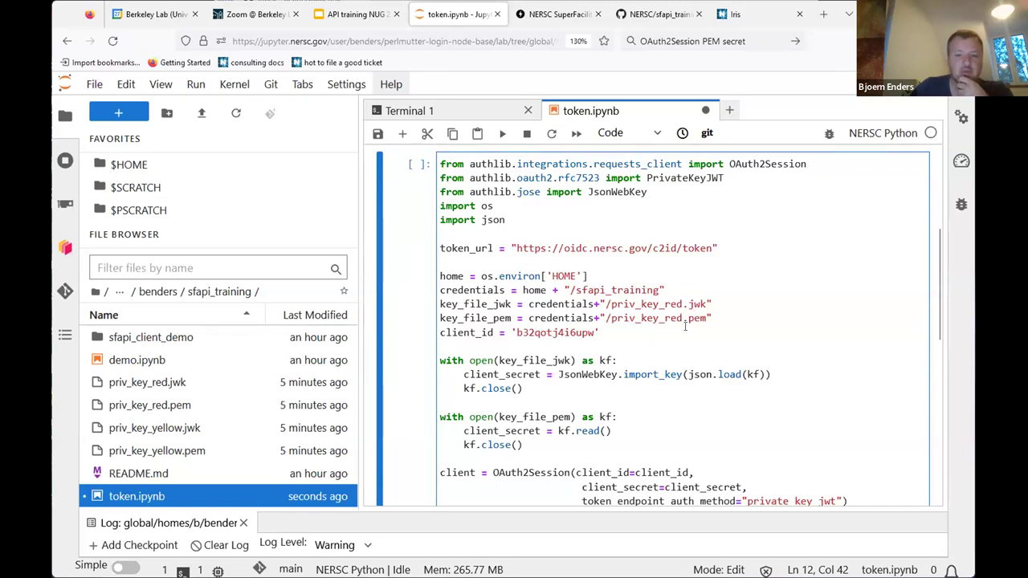
Step: Switch to Iris, close the new client's details and copy the client ID of the NUG Training RED client
{"action": "scroll", "coordinate": [695, 318], "scroll_direction": "down", "scroll_amount": 3}
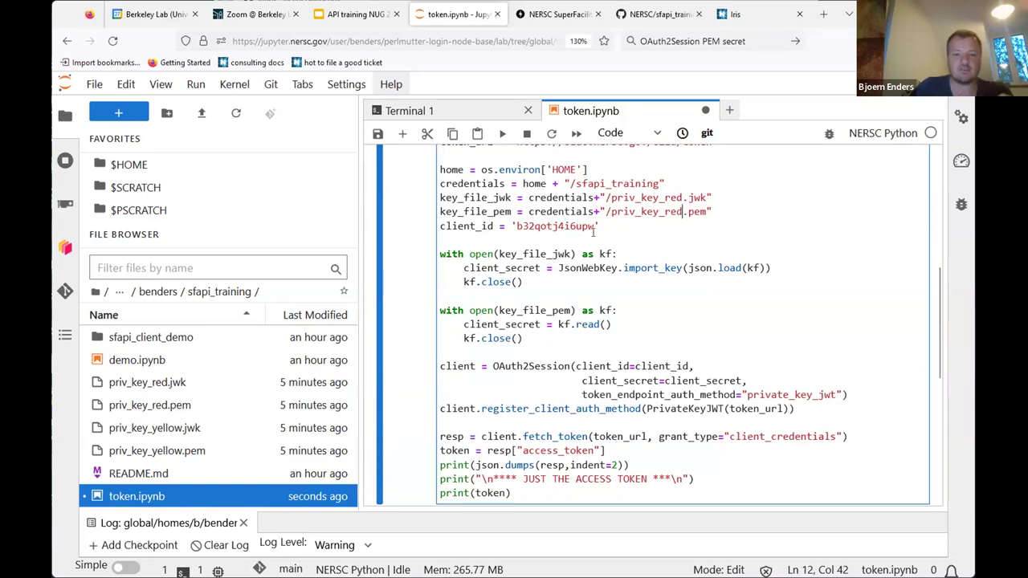
{"action": "left_click", "coordinate": [755, 13]}
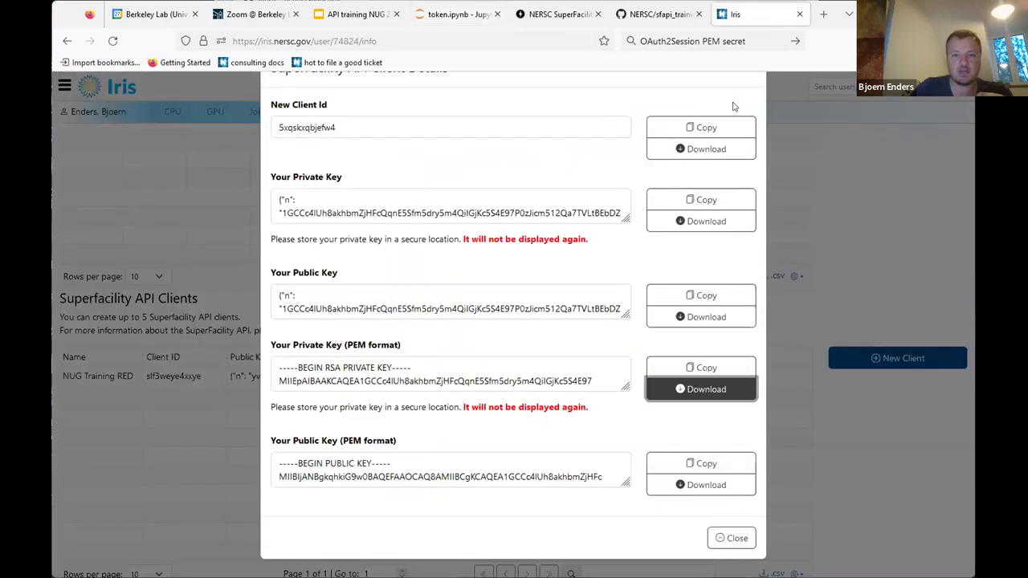
{"action": "left_click", "coordinate": [734, 538]}
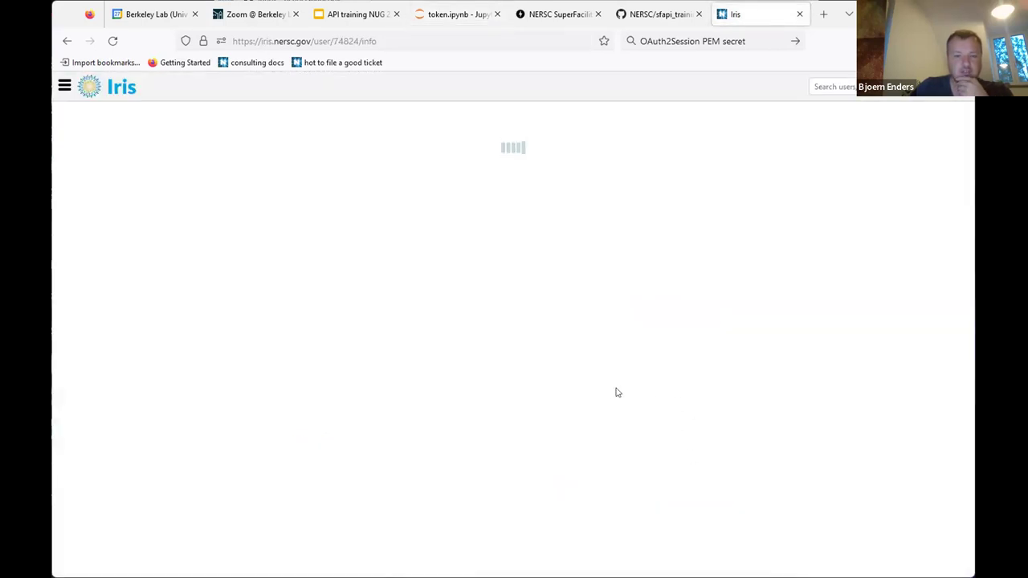
{"action": "scroll", "coordinate": [480, 361], "scroll_direction": "down", "scroll_amount": 15}
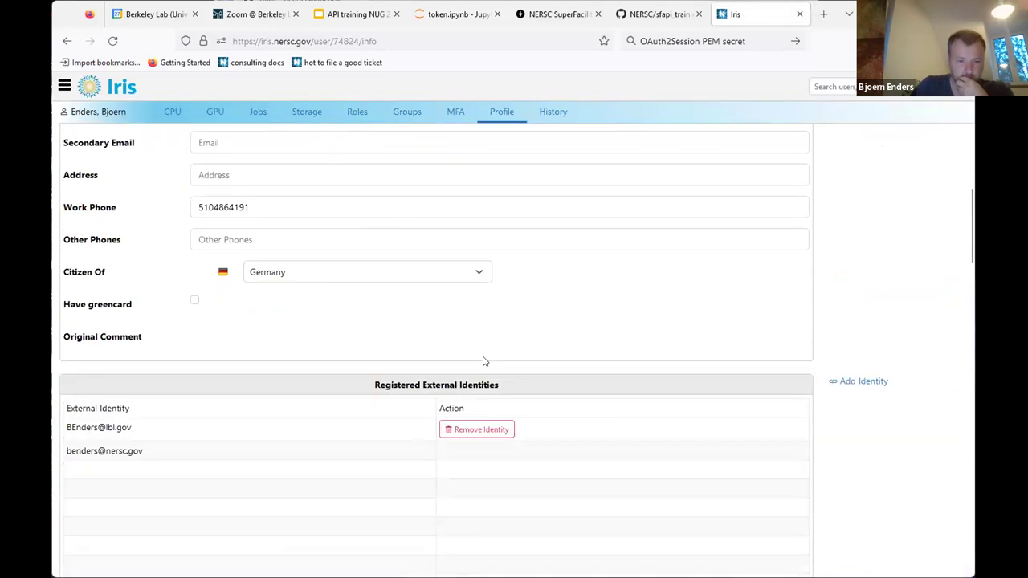
{"action": "scroll", "coordinate": [495, 353], "scroll_direction": "down", "scroll_amount": 10}
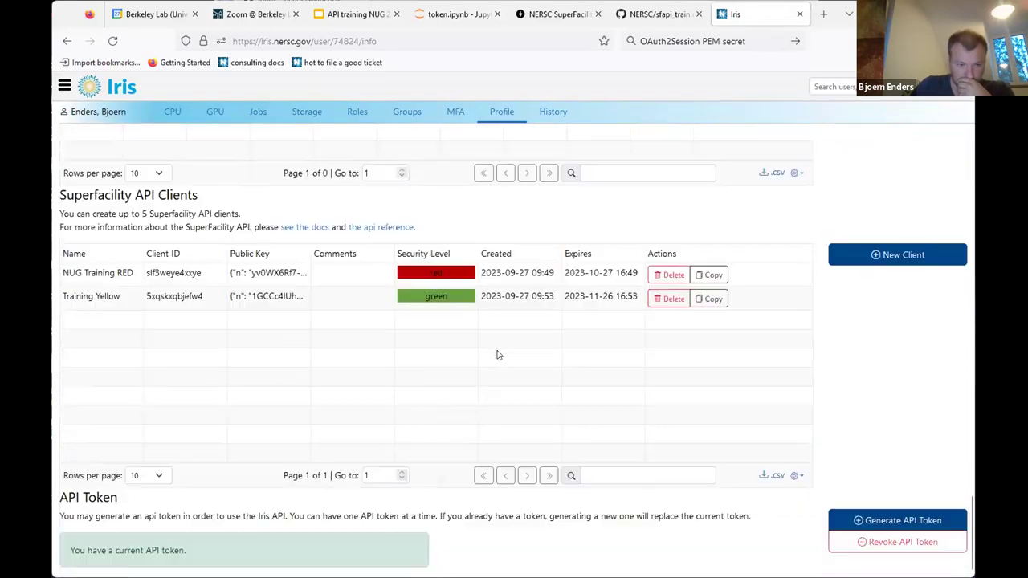
{"action": "double_click", "coordinate": [183, 273]}
{"action": "key", "text": "ctrl+c"}
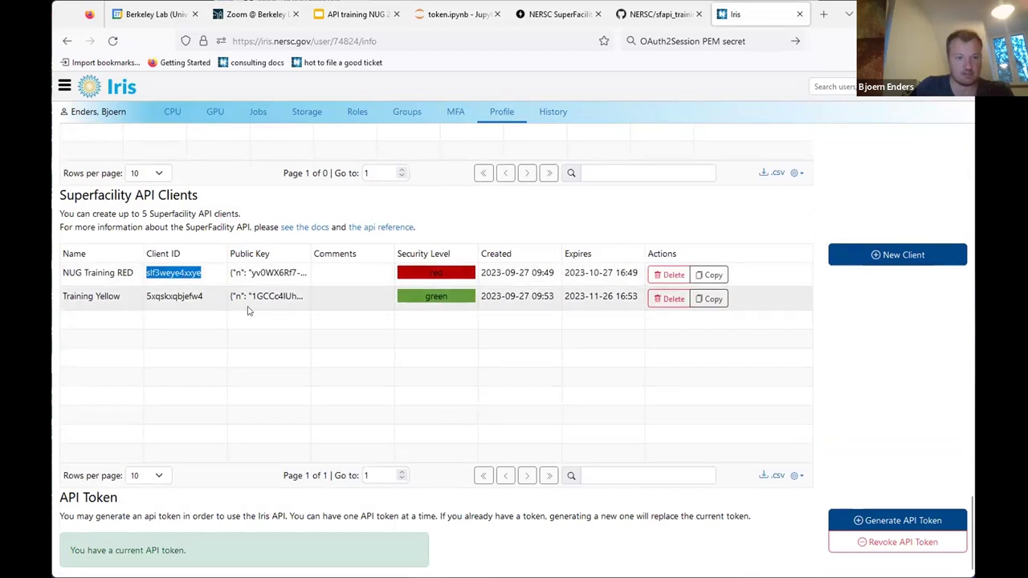
Step: Return to the token.ipynb notebook and replace the client_id value with the copied client ID
{"action": "left_click", "coordinate": [456, 14]}
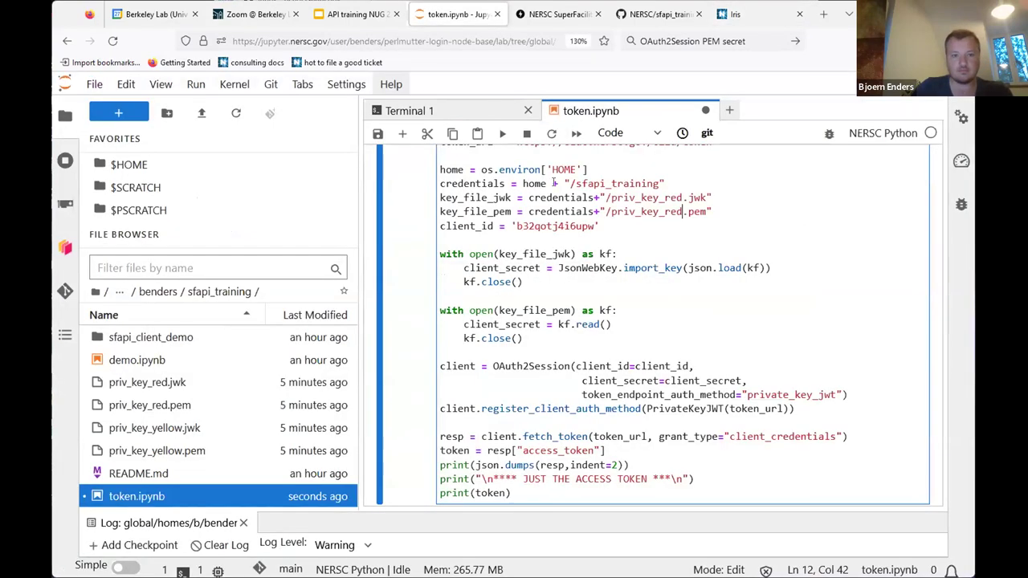
{"action": "double_click", "coordinate": [538, 226]}
{"action": "key", "text": "ctrl+v"}
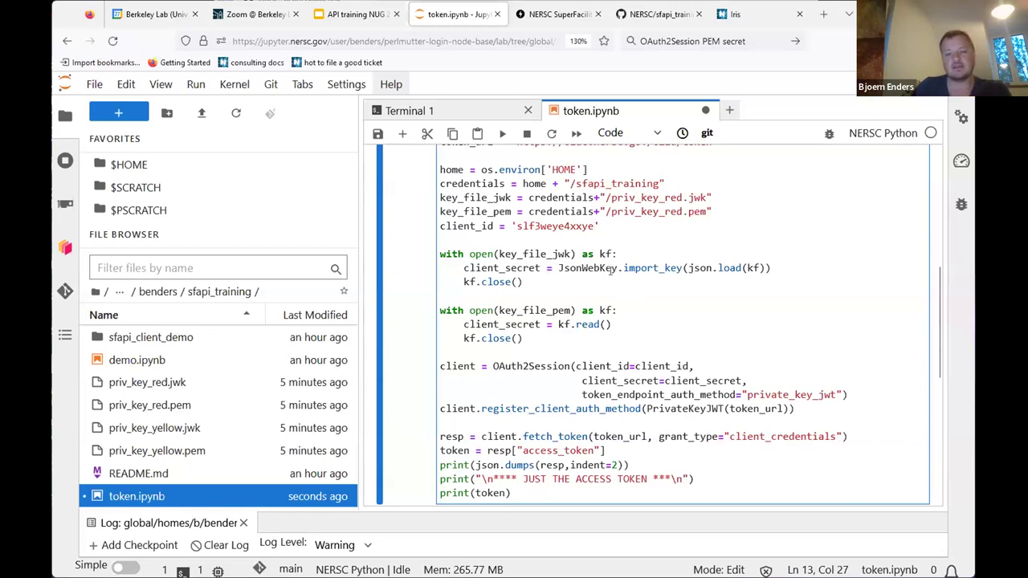
Step: Check the blocks that load the JWK and PEM keys, and run the cell to request an access token
{"action": "left_click_drag", "start_coordinate": [541, 341], "coordinate": [498, 324]}
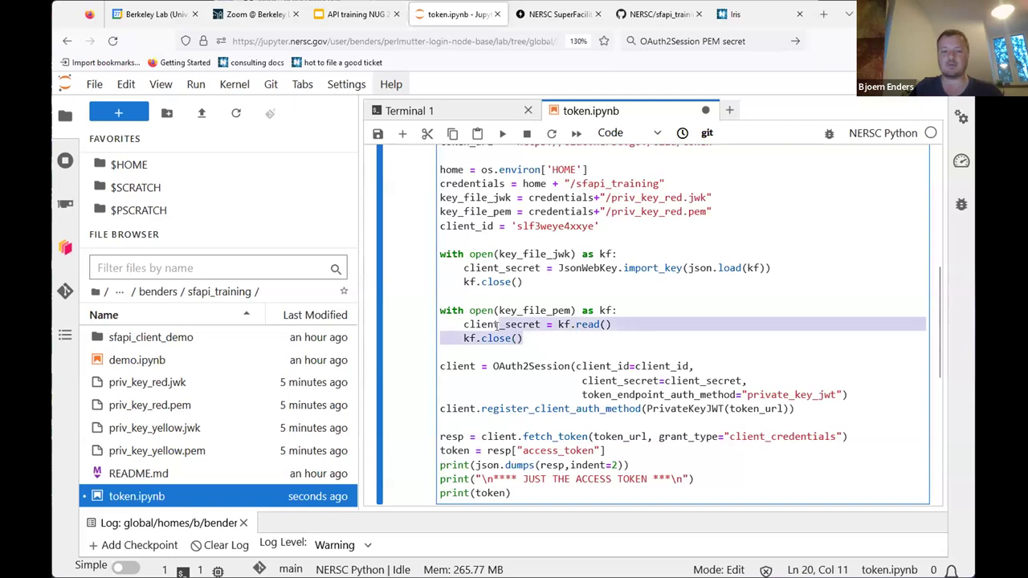
{"action": "left_click", "coordinate": [442, 296]}
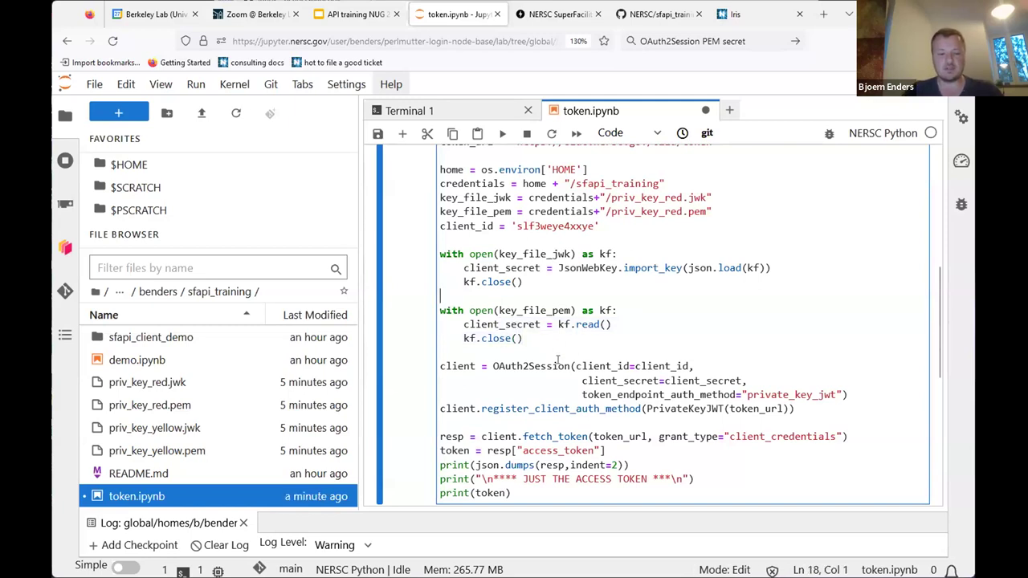
{"action": "key", "text": "Down"}
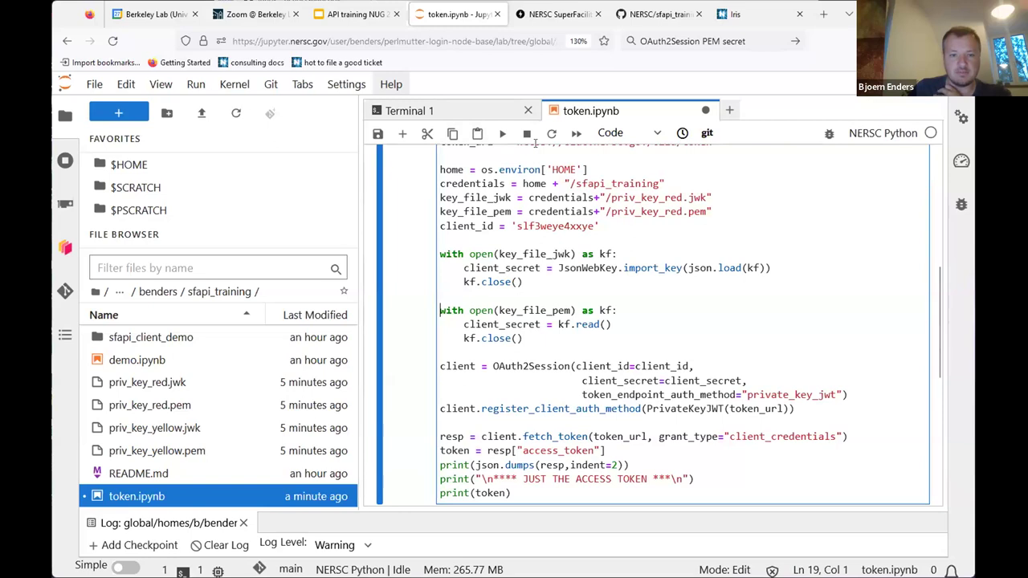
{"action": "scroll", "coordinate": [565, 243], "scroll_direction": "up", "scroll_amount": 5}
{"action": "scroll", "coordinate": [565, 243], "scroll_direction": "down", "scroll_amount": 5}
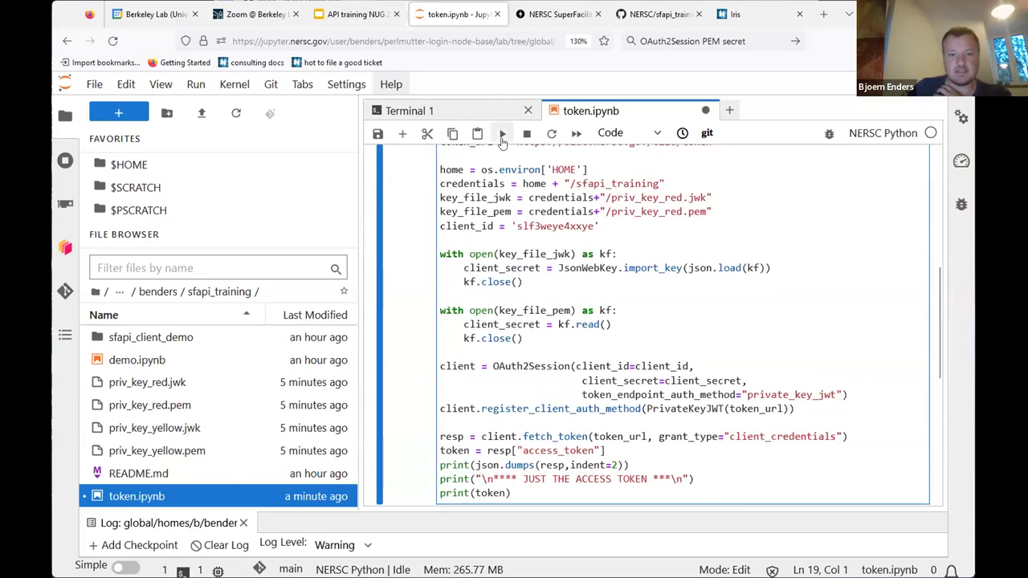
{"action": "key", "text": "shift+Return"}
{"action": "scroll", "coordinate": [637, 313], "scroll_direction": "down", "scroll_amount": 3}
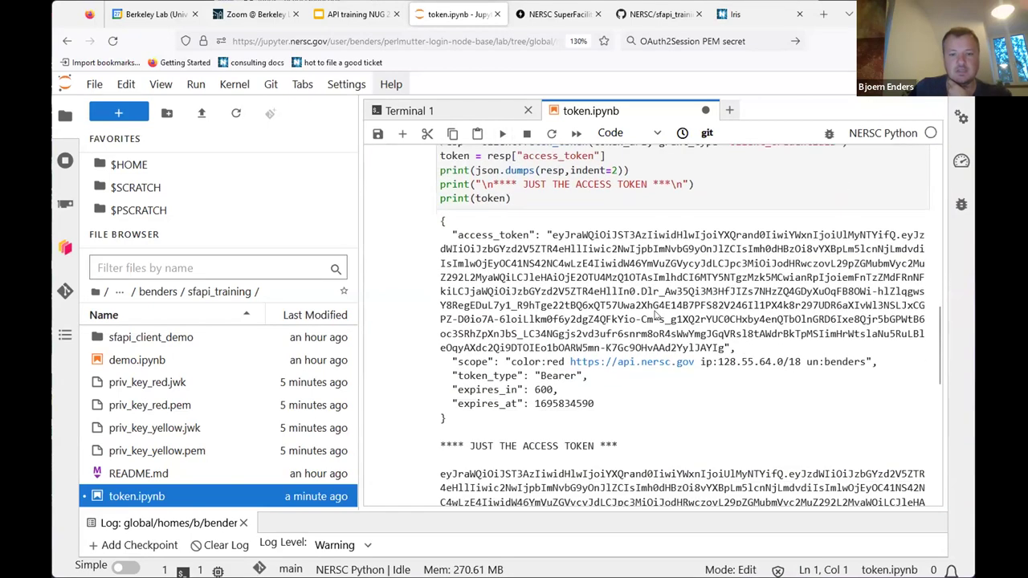
Step: Examine the token response's access_token, scope, expires_in and expires_at entries in the cell output
{"action": "scroll", "coordinate": [742, 352], "scroll_direction": "down", "scroll_amount": 3}
{"action": "scroll", "coordinate": [742, 353], "scroll_direction": "up", "scroll_amount": 3}
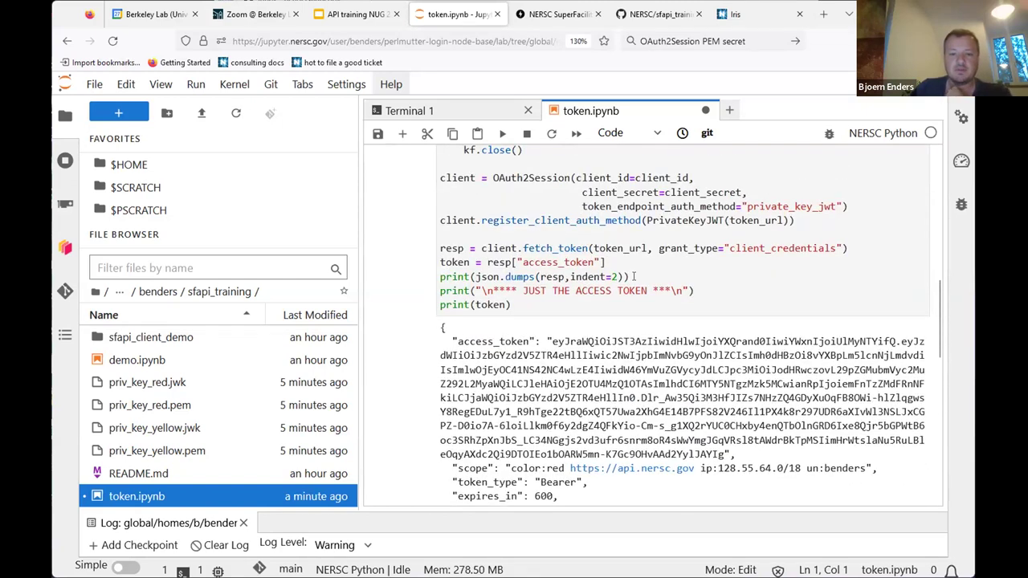
{"action": "scroll", "coordinate": [634, 276], "scroll_direction": "down", "scroll_amount": 2}
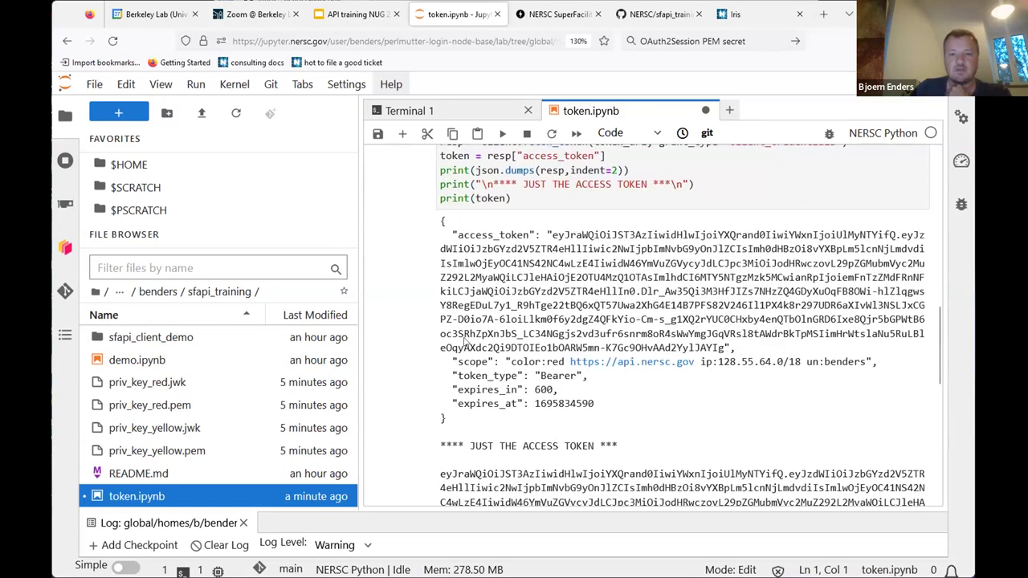
{"action": "scroll", "coordinate": [611, 291], "scroll_direction": "up", "scroll_amount": 3}
{"action": "scroll", "coordinate": [522, 411], "scroll_direction": "down", "scroll_amount": 3}
{"action": "double_click", "coordinate": [513, 236]}
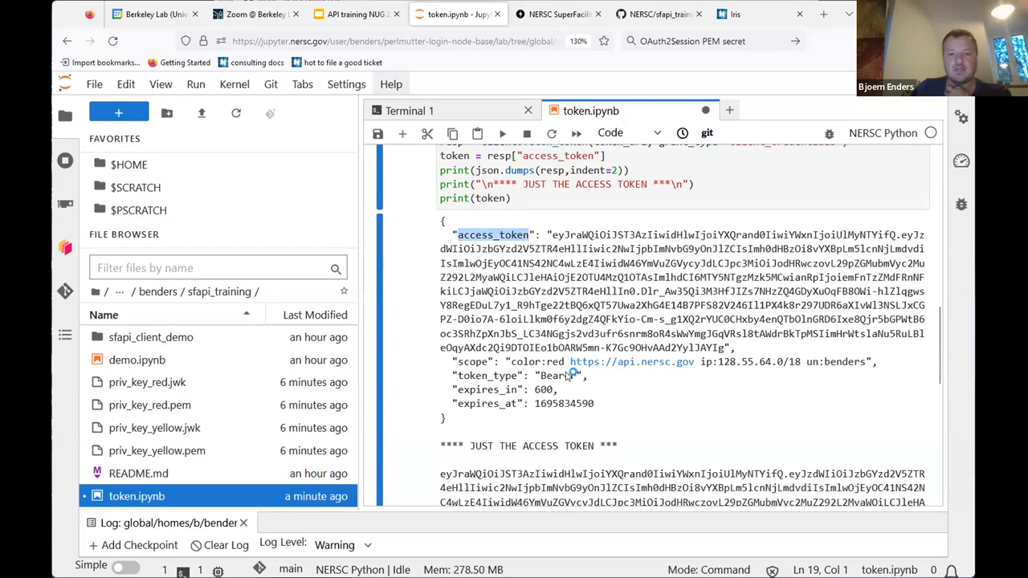
{"action": "left_click_drag", "start_coordinate": [510, 362], "coordinate": [565, 363]}
{"action": "scroll", "coordinate": [601, 417], "scroll_direction": "down", "scroll_amount": 1}
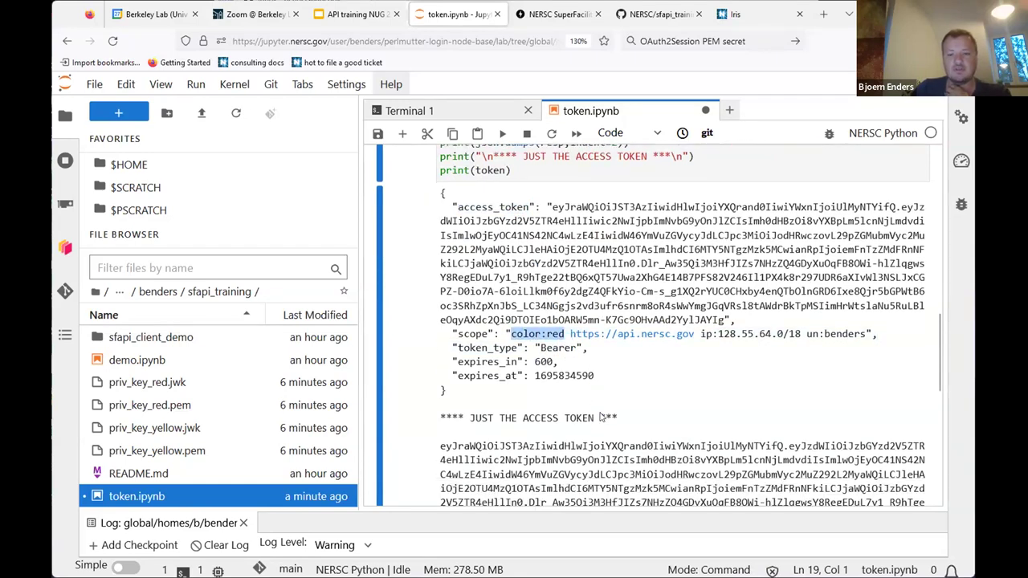
{"action": "scroll", "coordinate": [600, 418], "scroll_direction": "down", "scroll_amount": 3}
{"action": "double_click", "coordinate": [795, 255]}
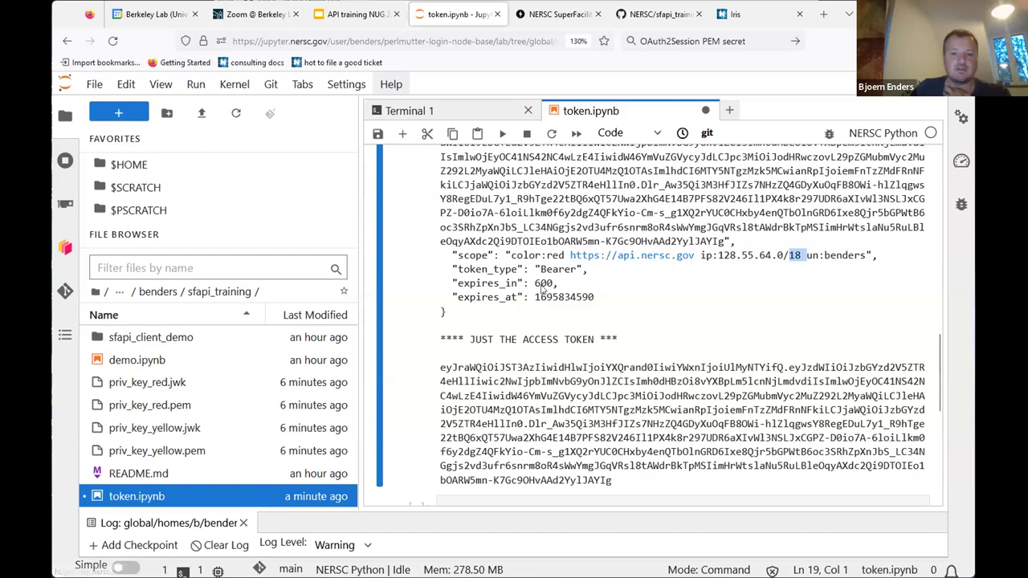
{"action": "double_click", "coordinate": [544, 284]}
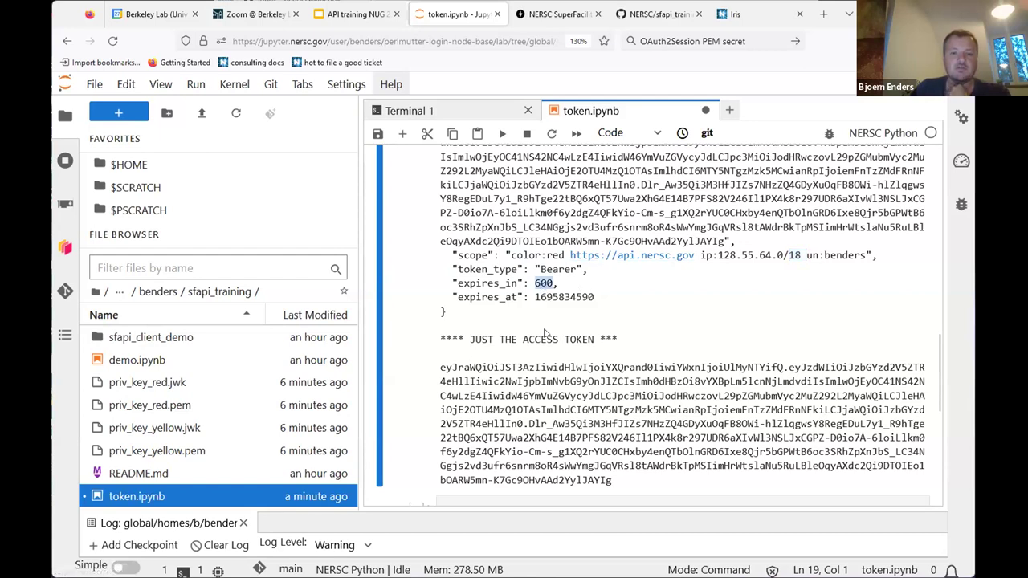
{"action": "double_click", "coordinate": [584, 296]}
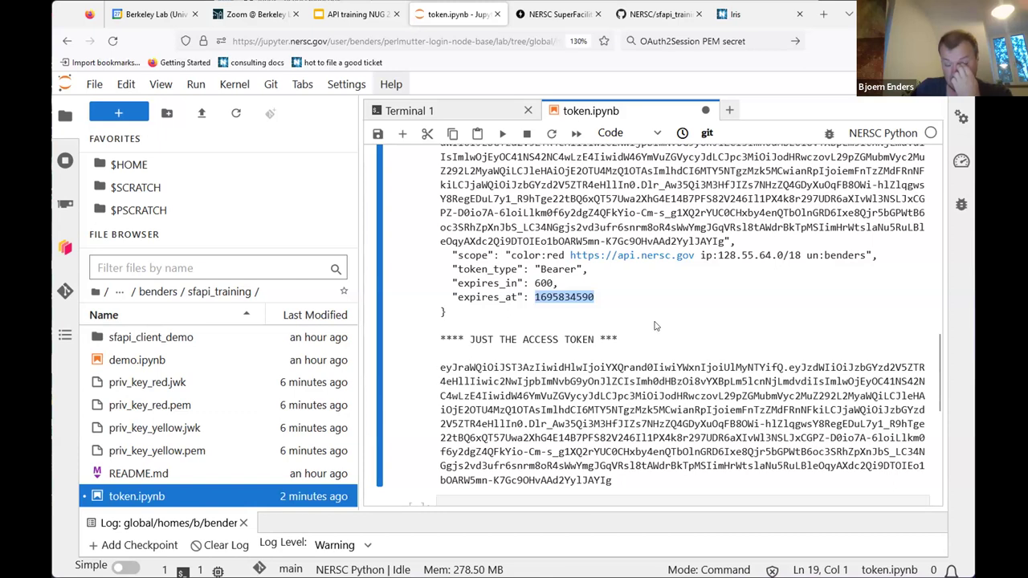
Step: Review the OAuth2Session code against its printed response and the separate access token below it
{"action": "scroll", "coordinate": [553, 350], "scroll_direction": "up", "scroll_amount": 2}
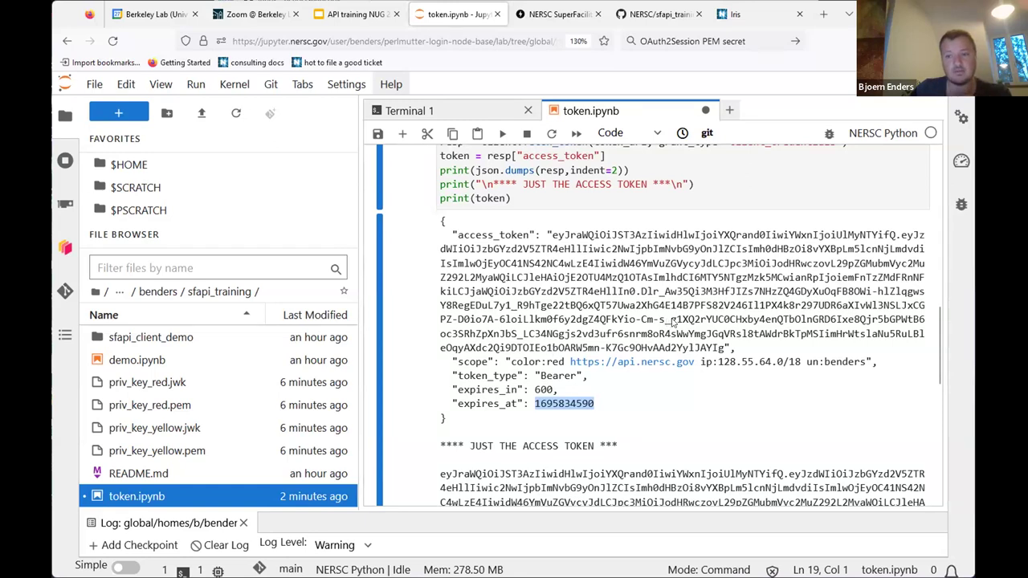
{"action": "scroll", "coordinate": [674, 322], "scroll_direction": "down", "scroll_amount": 2}
{"action": "scroll", "coordinate": [683, 322], "scroll_direction": "up", "scroll_amount": 4}
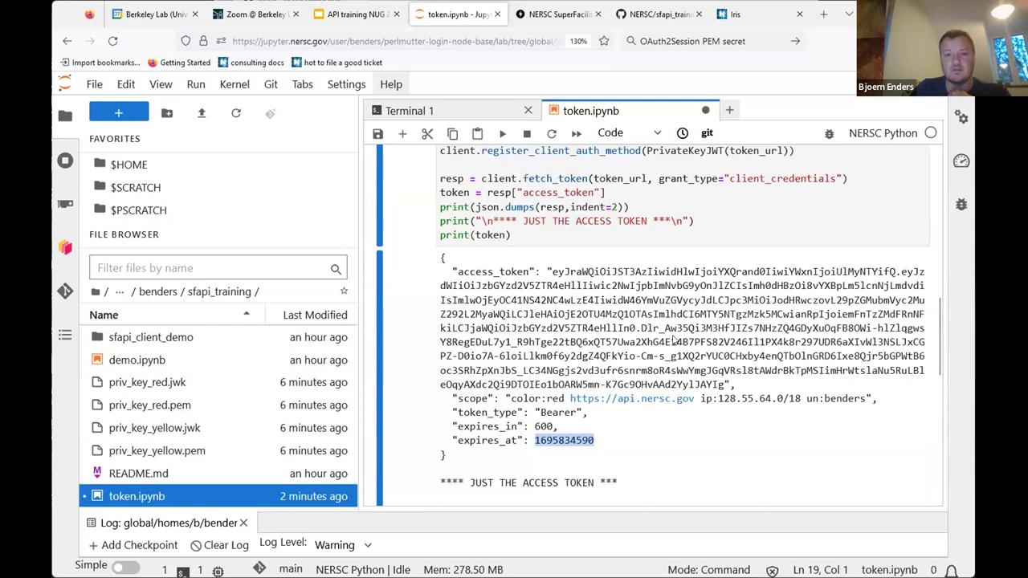
{"action": "scroll", "coordinate": [675, 312], "scroll_direction": "down", "scroll_amount": 4}
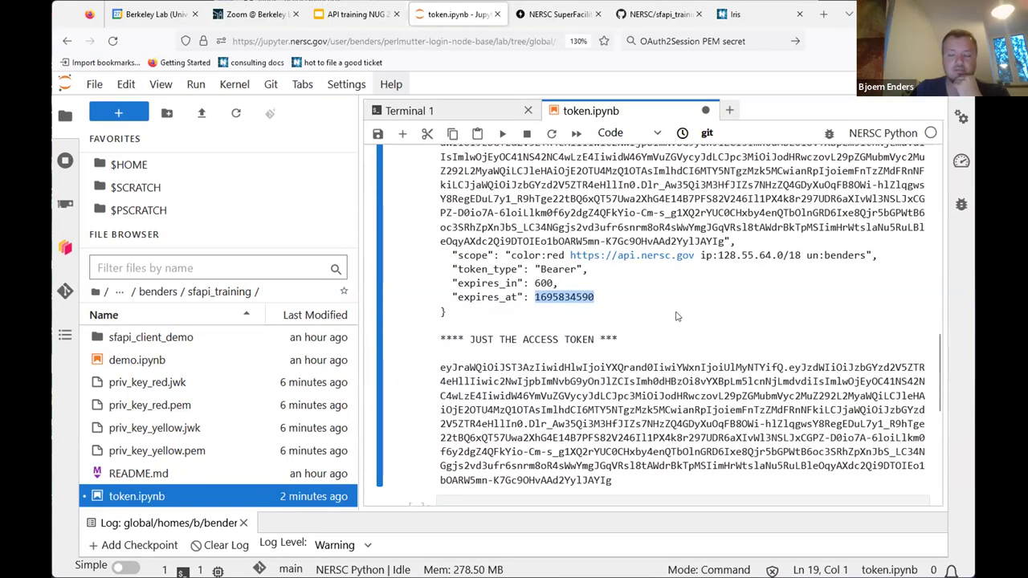
{"action": "scroll", "coordinate": [677, 317], "scroll_direction": "up", "scroll_amount": 6}
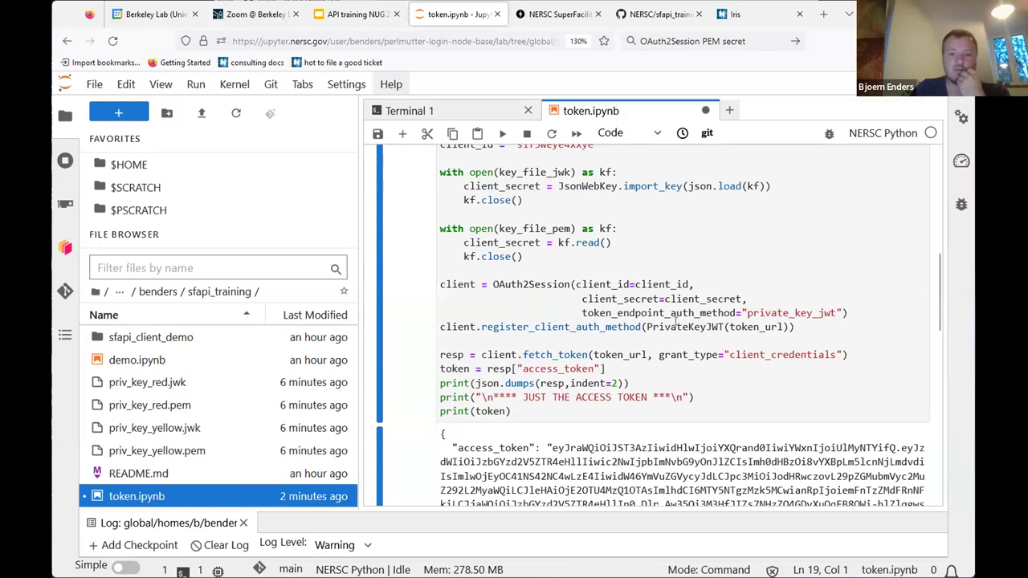
{"action": "scroll", "coordinate": [675, 319], "scroll_direction": "down", "scroll_amount": 5}
{"action": "scroll", "coordinate": [686, 335], "scroll_direction": "down", "scroll_amount": 2}
{"action": "scroll", "coordinate": [686, 335], "scroll_direction": "down", "scroll_amount": 2}
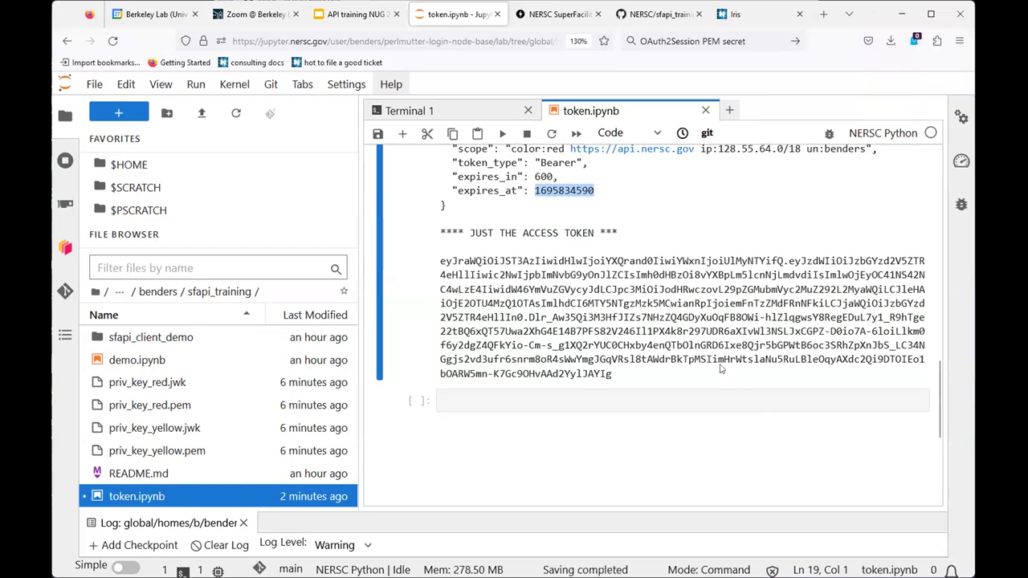
{"action": "scroll", "coordinate": [721, 367], "scroll_direction": "up", "scroll_amount": 2}
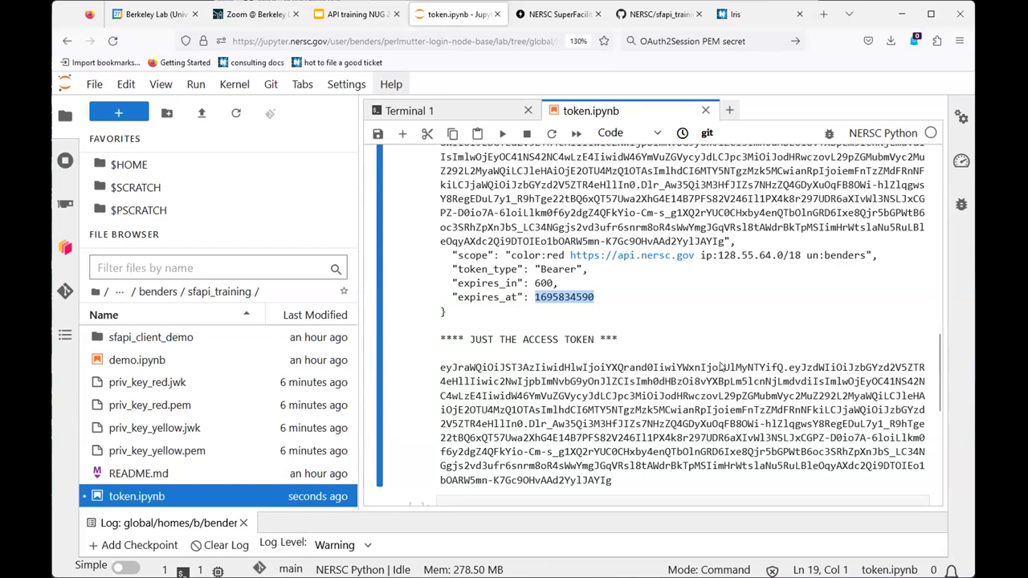
{"action": "scroll", "coordinate": [726, 365], "scroll_direction": "up", "scroll_amount": 2}
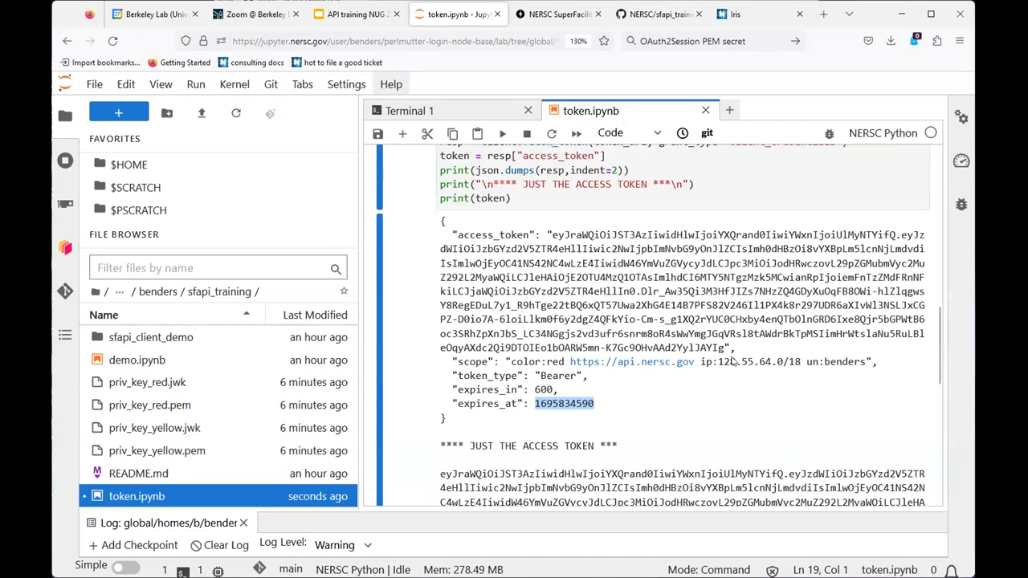
{"action": "scroll", "coordinate": [733, 363], "scroll_direction": "down", "scroll_amount": 2}
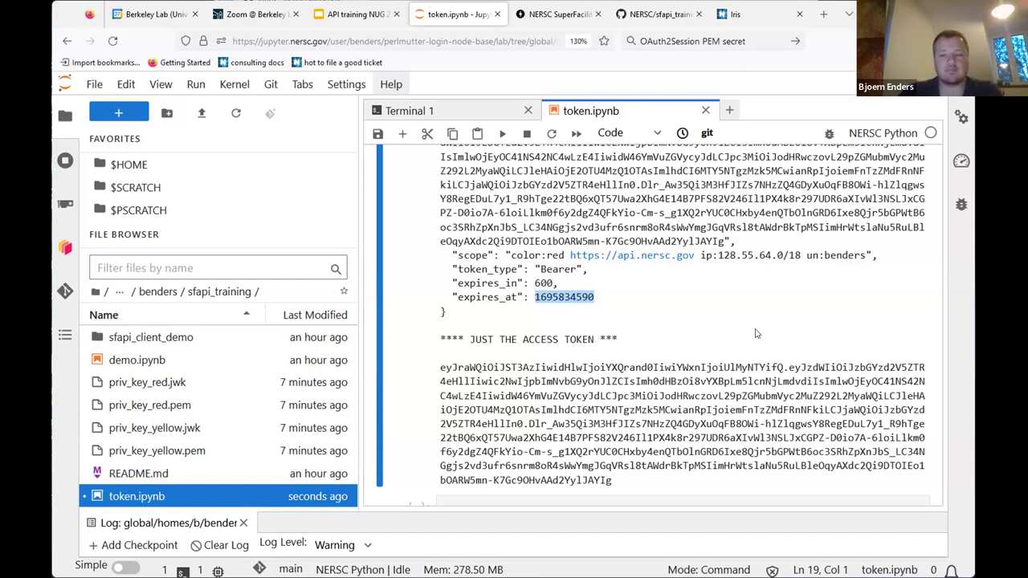
{"action": "scroll", "coordinate": [755, 333], "scroll_direction": "down", "scroll_amount": 1}
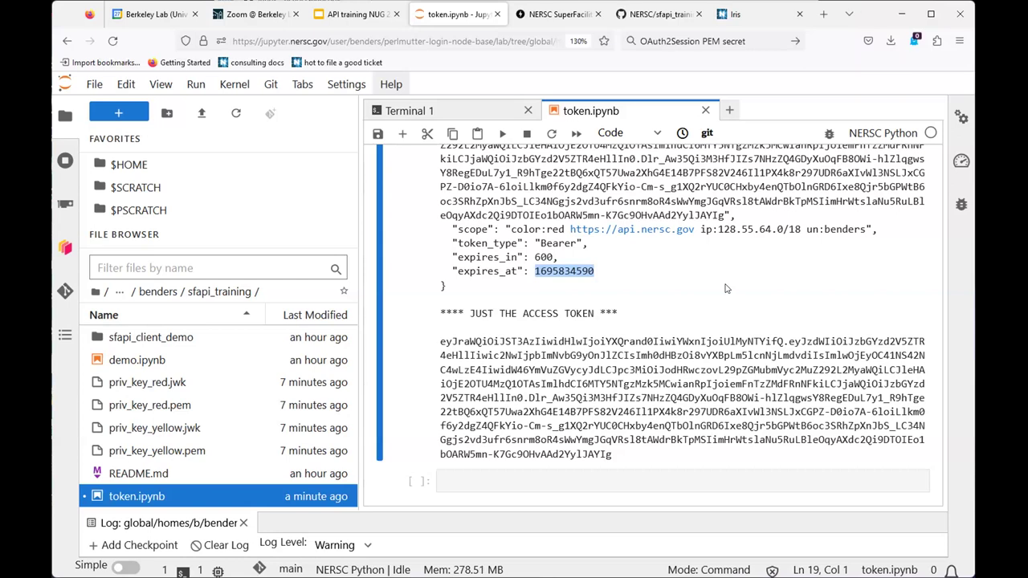
{"action": "scroll", "coordinate": [725, 289], "scroll_direction": "down", "scroll_amount": 1}
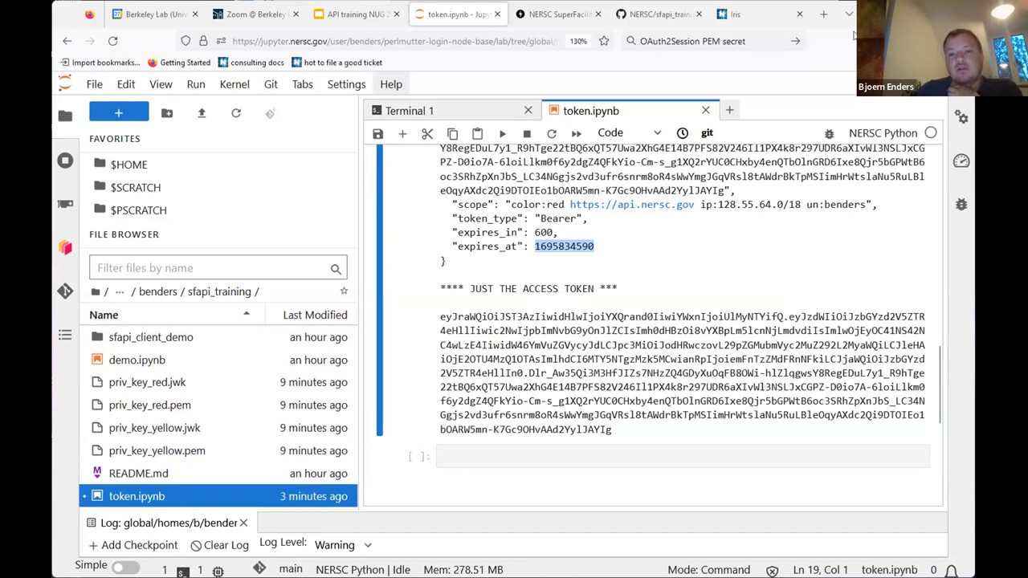
{"action": "scroll", "coordinate": [596, 340], "scroll_direction": "up", "scroll_amount": 1}
{"action": "scroll", "coordinate": [602, 337], "scroll_direction": "down", "scroll_amount": 4}
{"action": "scroll", "coordinate": [619, 333], "scroll_direction": "up", "scroll_amount": 4}
{"action": "scroll", "coordinate": [631, 331], "scroll_direction": "down", "scroll_amount": 1}
{"action": "scroll", "coordinate": [631, 331], "scroll_direction": "down", "scroll_amount": 1}
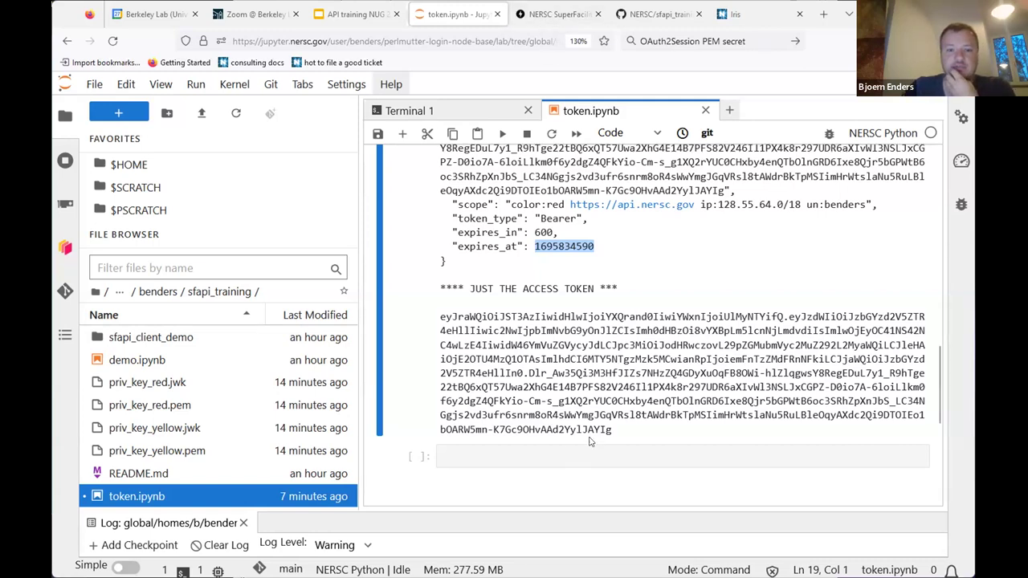
Step: Run the token cell again and copy the new access token printed below the response
{"action": "scroll", "coordinate": [605, 387], "scroll_direction": "up", "scroll_amount": 6}
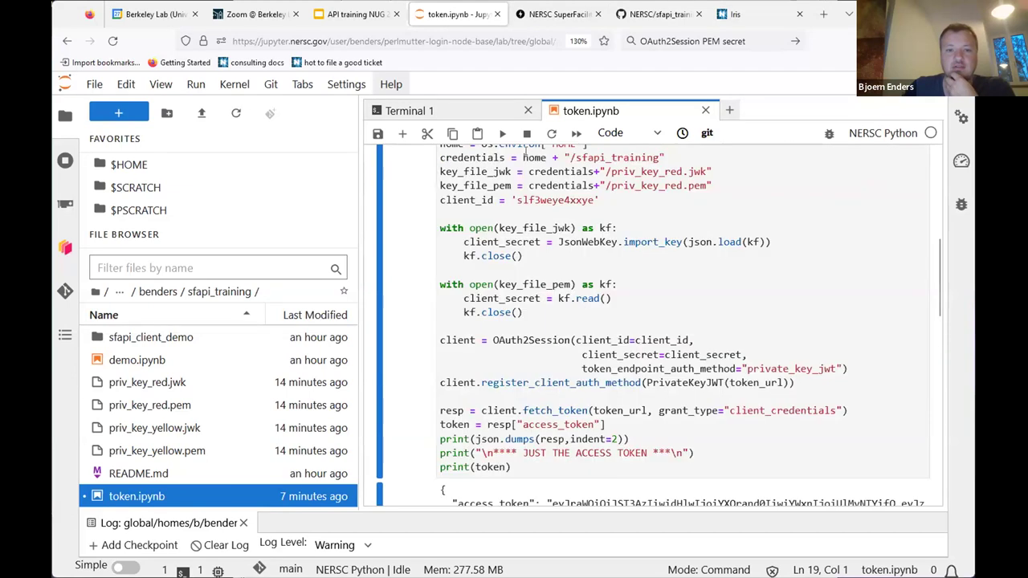
{"action": "left_click", "coordinate": [502, 134]}
{"action": "scroll", "coordinate": [578, 282], "scroll_direction": "up", "scroll_amount": 3}
{"action": "scroll", "coordinate": [608, 321], "scroll_direction": "up", "scroll_amount": 2}
{"action": "left_click_drag", "start_coordinate": [623, 464], "coordinate": [432, 347]}
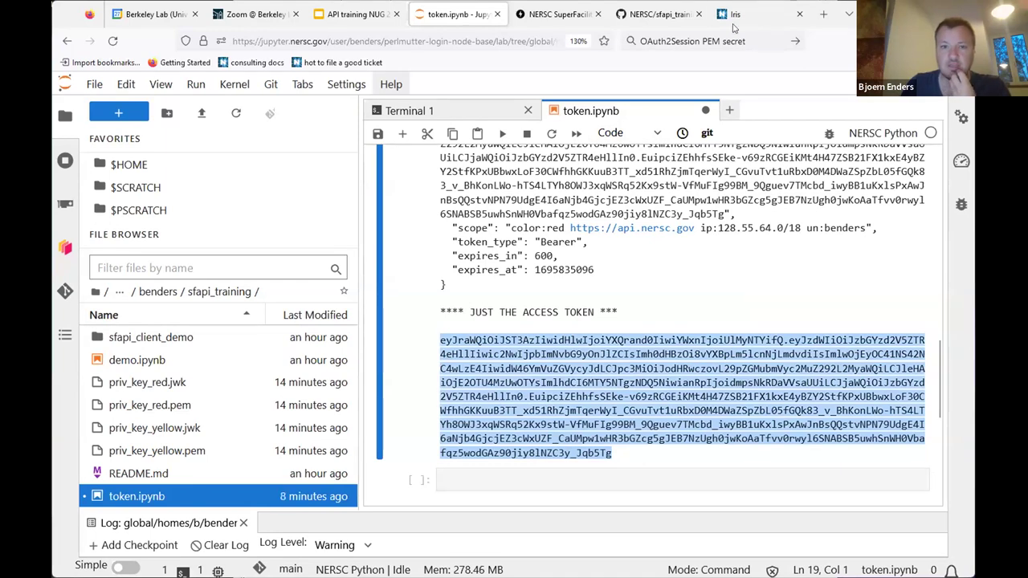
Step: Switch to the NERSC SuperFacility API page and authorize HTTPBearer access with the copied access token
{"action": "left_click", "coordinate": [561, 13]}
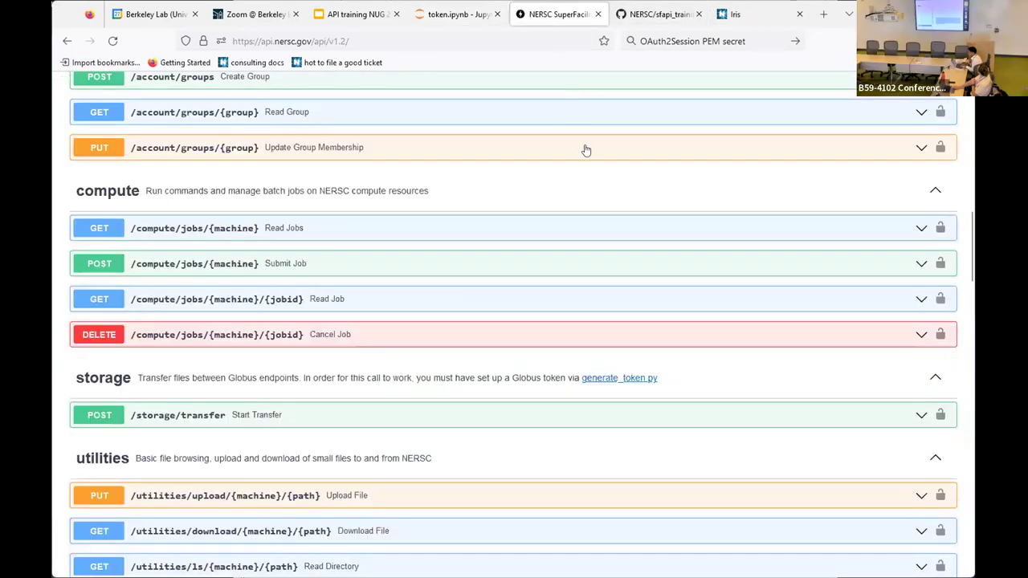
{"action": "scroll", "coordinate": [590, 230], "scroll_direction": "up", "scroll_amount": 10}
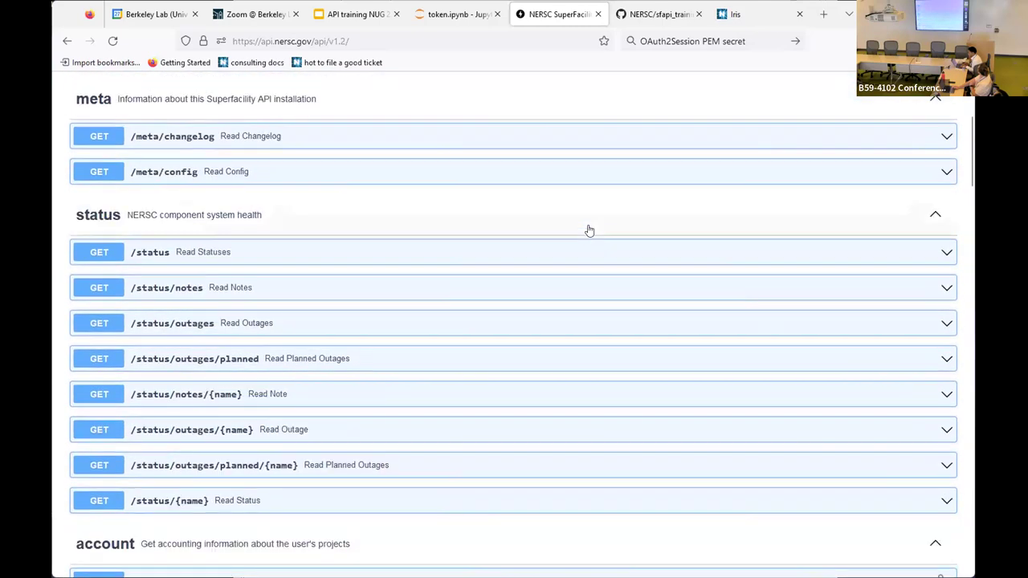
{"action": "key", "text": "ctrl+plus"}
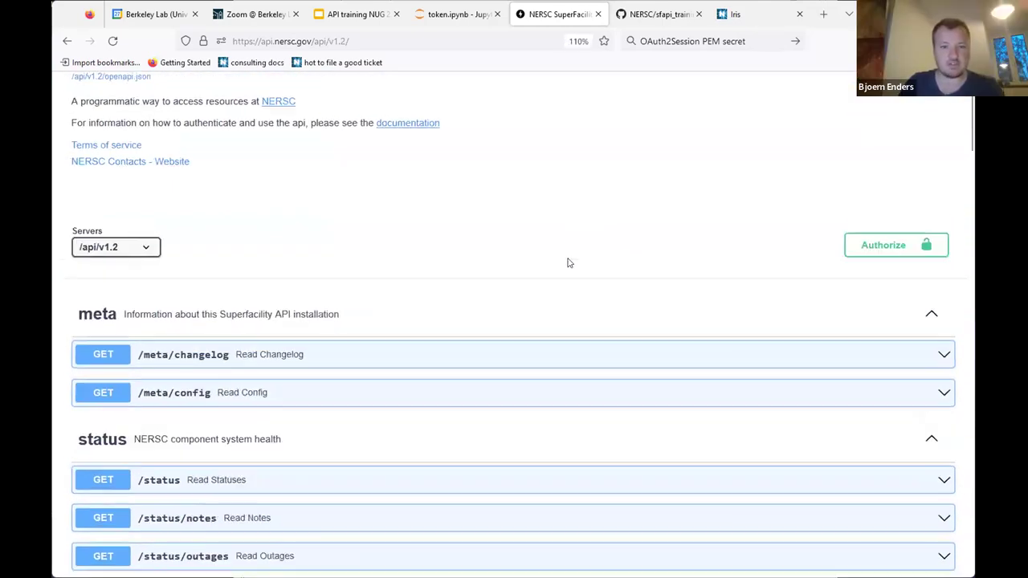
{"action": "key", "text": "ctrl+plus"}
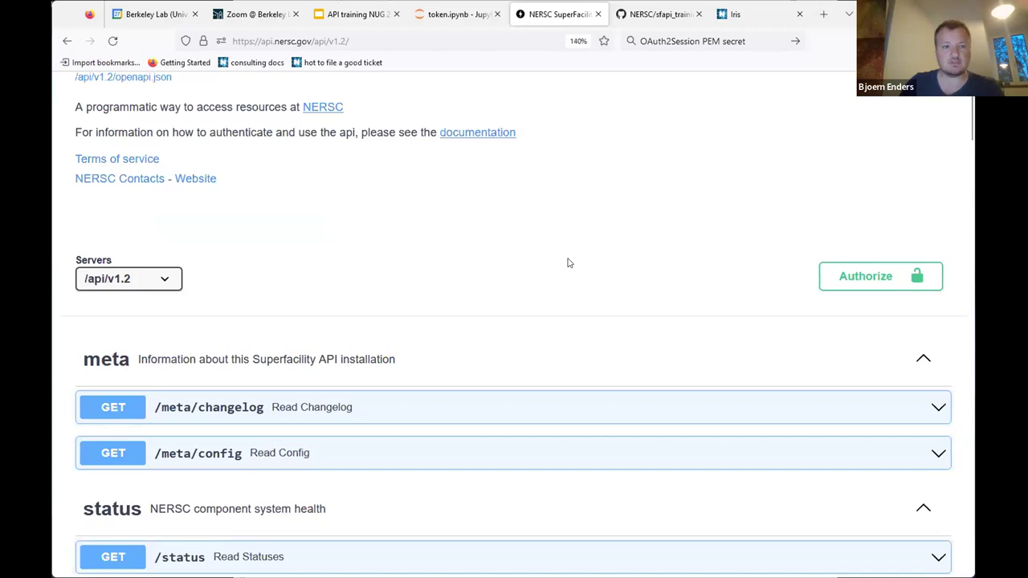
{"action": "scroll", "coordinate": [567, 262], "scroll_direction": "down", "scroll_amount": 2}
{"action": "scroll", "coordinate": [563, 248], "scroll_direction": "up", "scroll_amount": 4}
{"action": "key", "text": "ctrl+plus"}
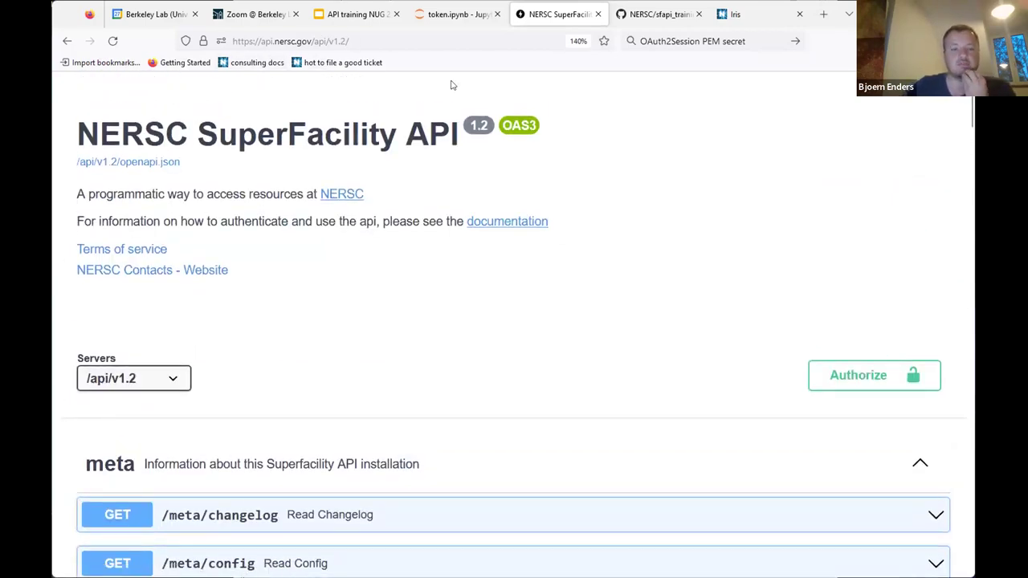
{"action": "scroll", "coordinate": [601, 149], "scroll_direction": "down", "scroll_amount": 2}
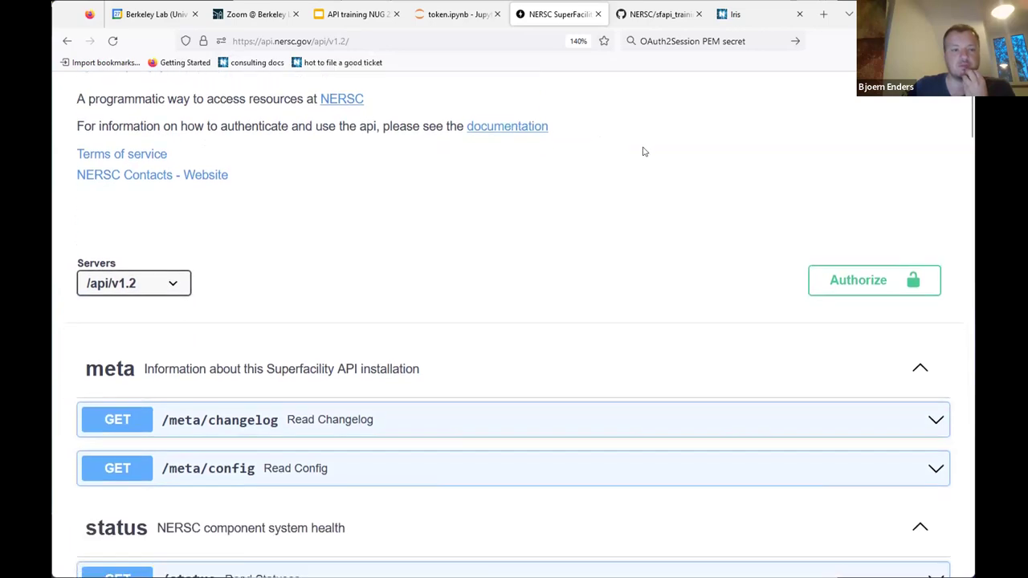
{"action": "left_click", "coordinate": [850, 283]}
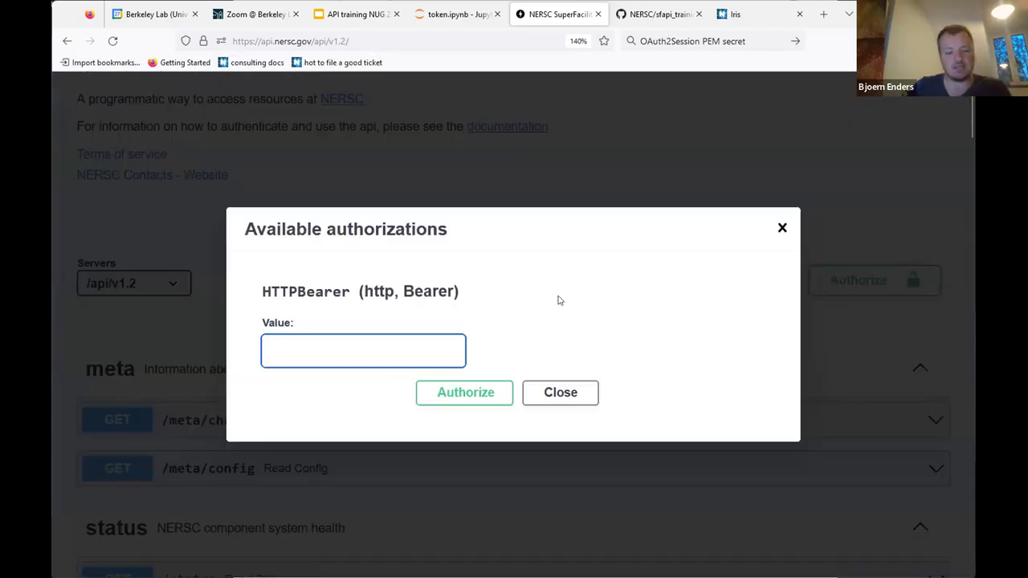
{"action": "key", "text": "ctrl+v"}
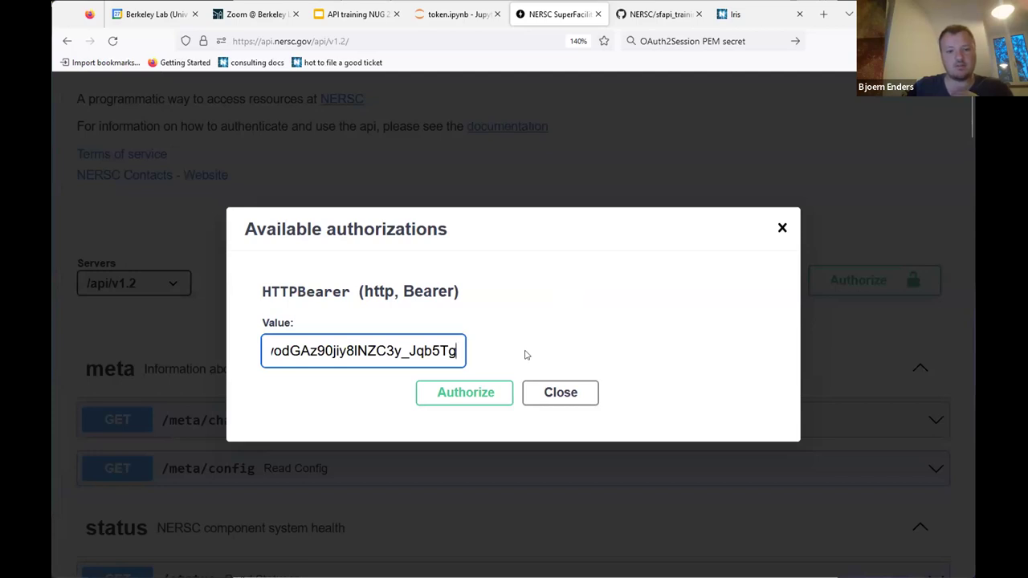
{"action": "left_click", "coordinate": [491, 393]}
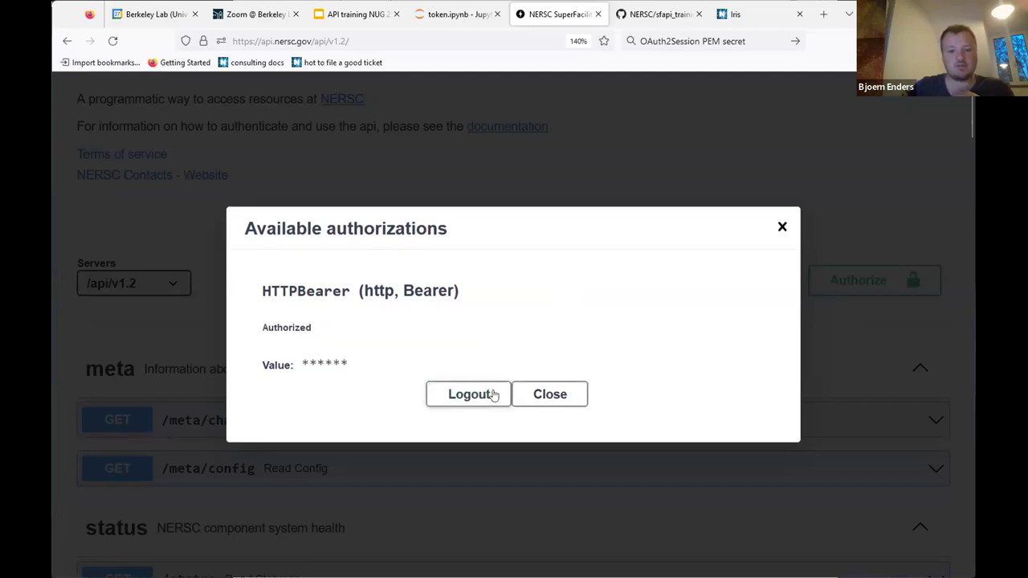
{"action": "left_click", "coordinate": [551, 393]}
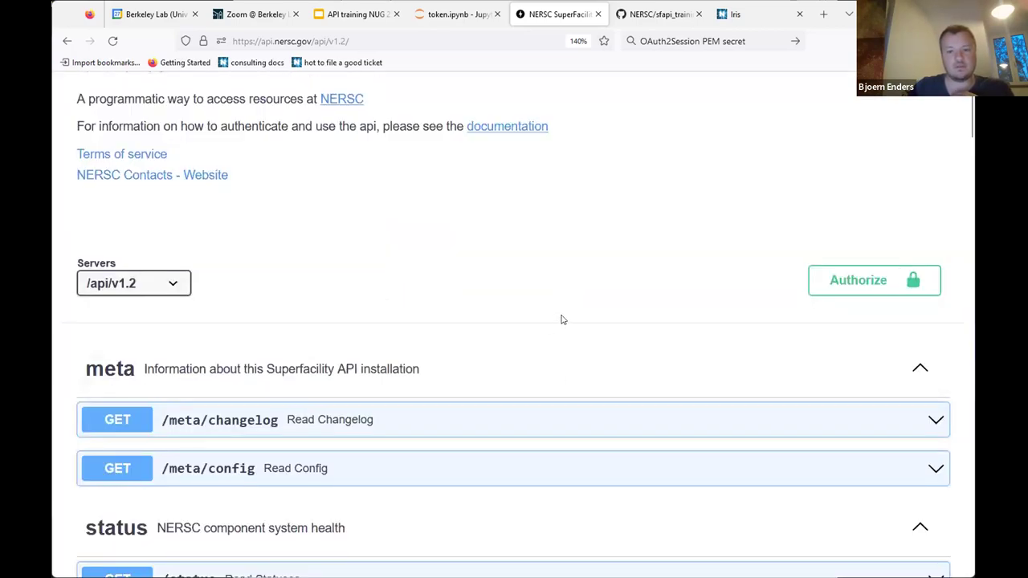
Step: Examine the status, account and compute endpoints and which of them carry authorization locks
{"action": "scroll", "coordinate": [562, 320], "scroll_direction": "down", "scroll_amount": 4}
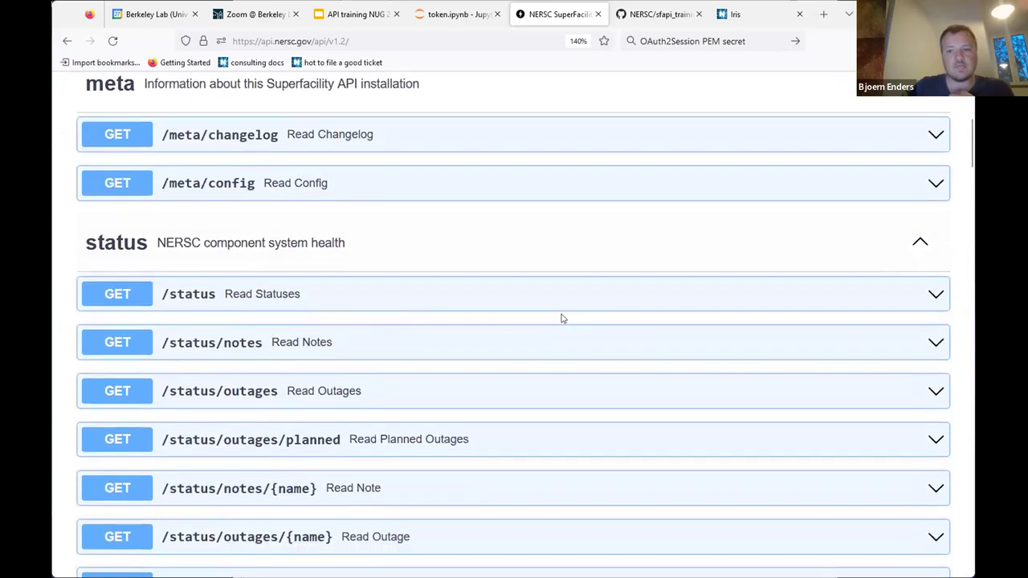
{"action": "scroll", "coordinate": [454, 325], "scroll_direction": "up", "scroll_amount": 1}
{"action": "scroll", "coordinate": [333, 224], "scroll_direction": "down", "scroll_amount": 3}
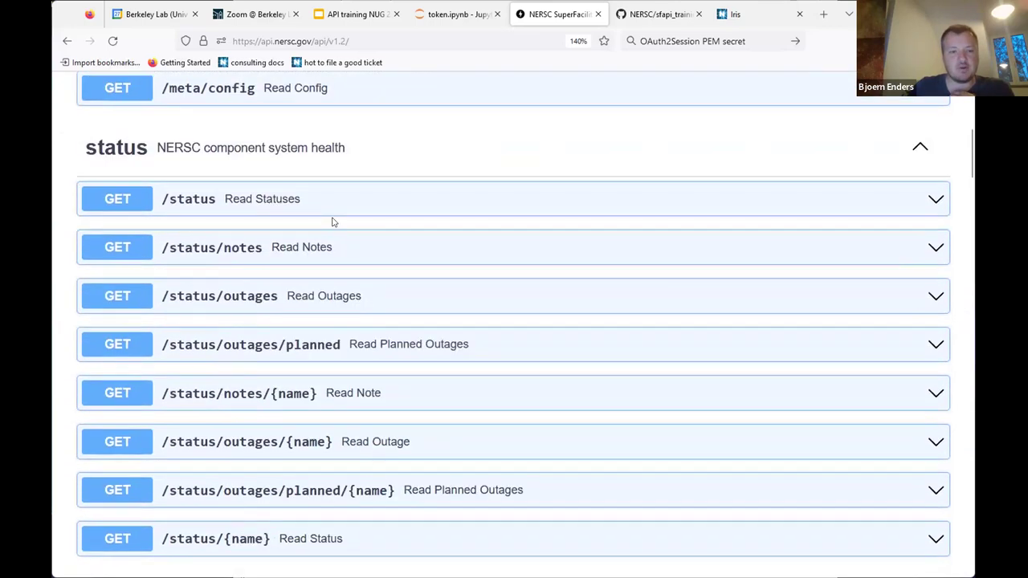
{"action": "scroll", "coordinate": [505, 218], "scroll_direction": "up", "scroll_amount": 3}
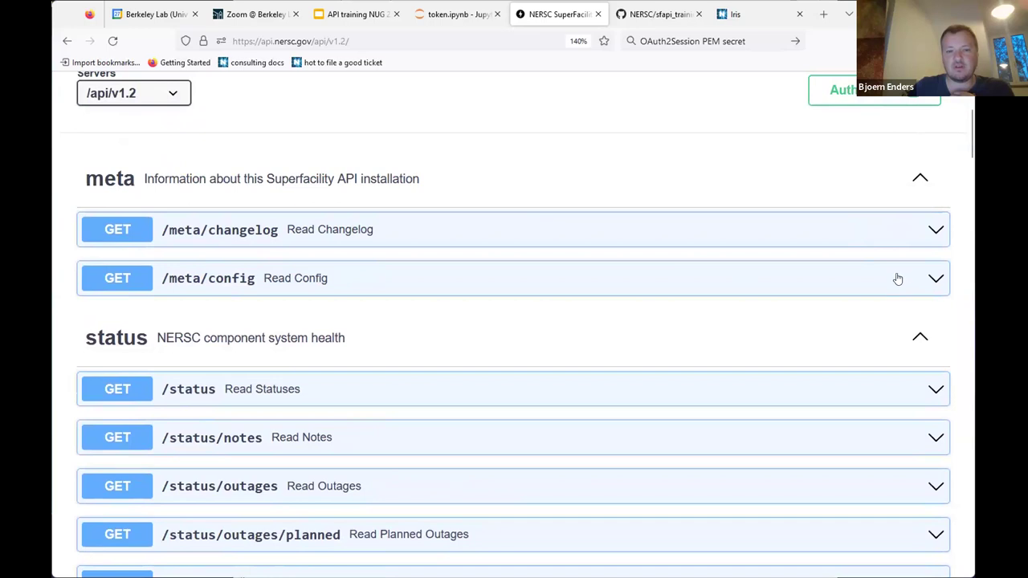
{"action": "scroll", "coordinate": [814, 335], "scroll_direction": "down", "scroll_amount": 1}
{"action": "scroll", "coordinate": [813, 335], "scroll_direction": "down", "scroll_amount": 7}
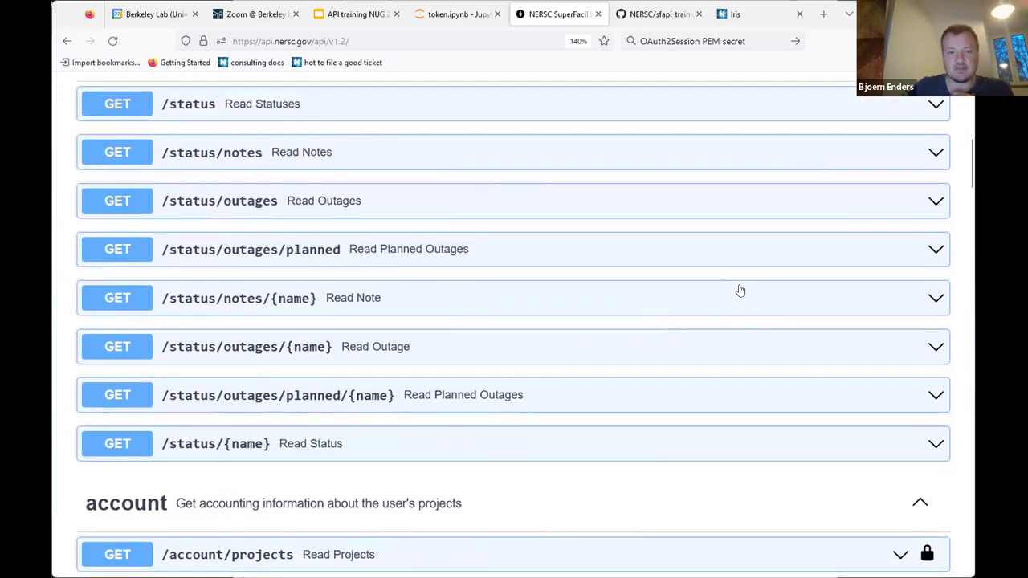
{"action": "scroll", "coordinate": [741, 290], "scroll_direction": "down", "scroll_amount": 3}
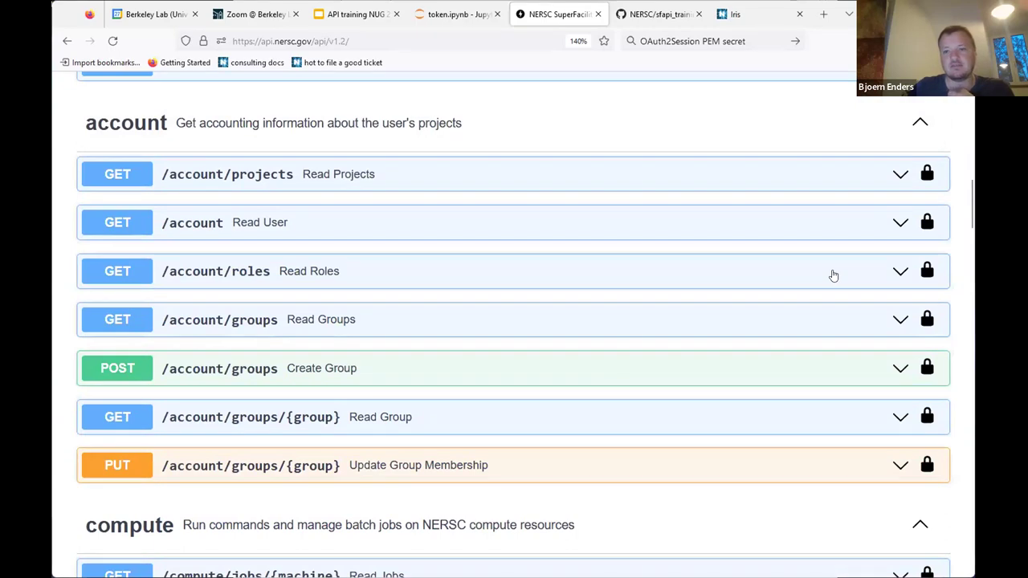
{"action": "scroll", "coordinate": [837, 241], "scroll_direction": "down", "scroll_amount": 3}
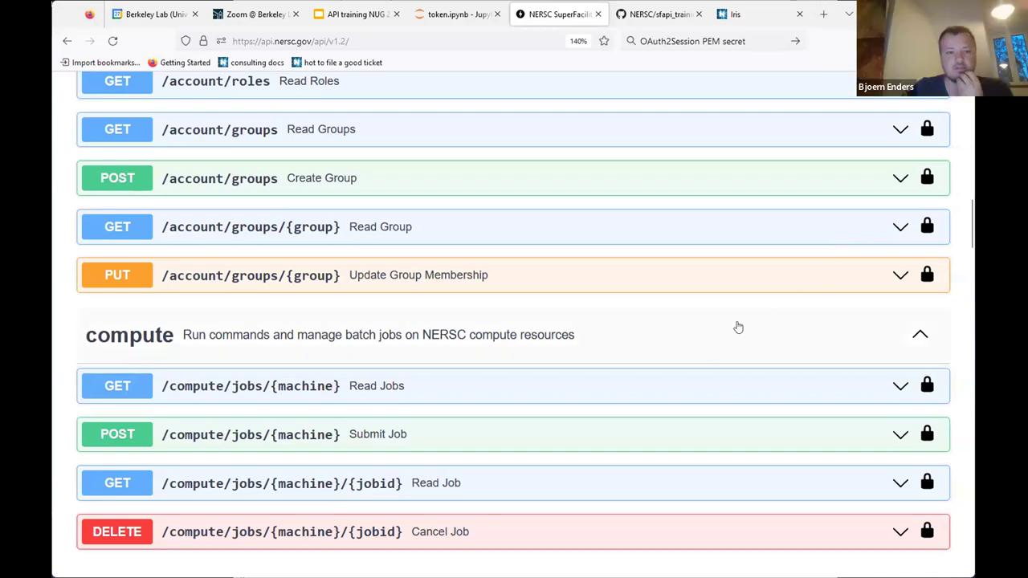
{"action": "scroll", "coordinate": [746, 311], "scroll_direction": "down", "scroll_amount": 1}
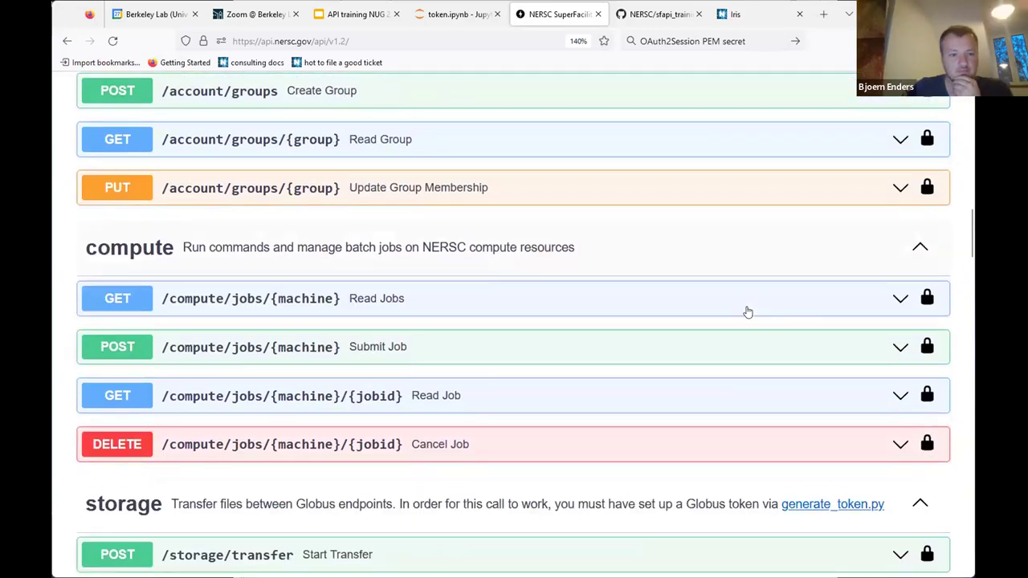
{"action": "scroll", "coordinate": [746, 311], "scroll_direction": "up", "scroll_amount": 4}
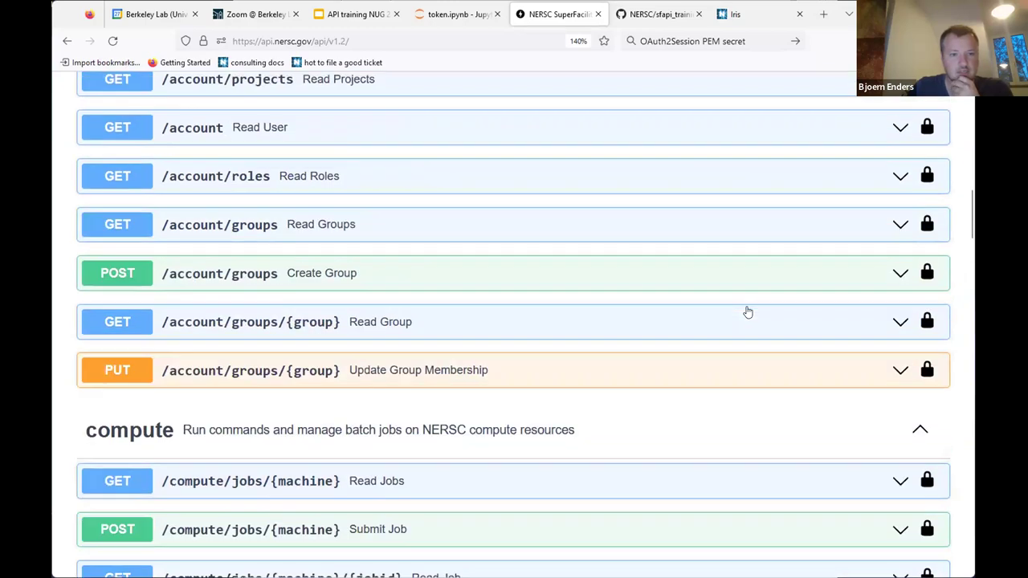
Step: Try out the GET /account Read User endpoint without a username, execute it and check the server response
{"action": "left_click", "coordinate": [787, 322]}
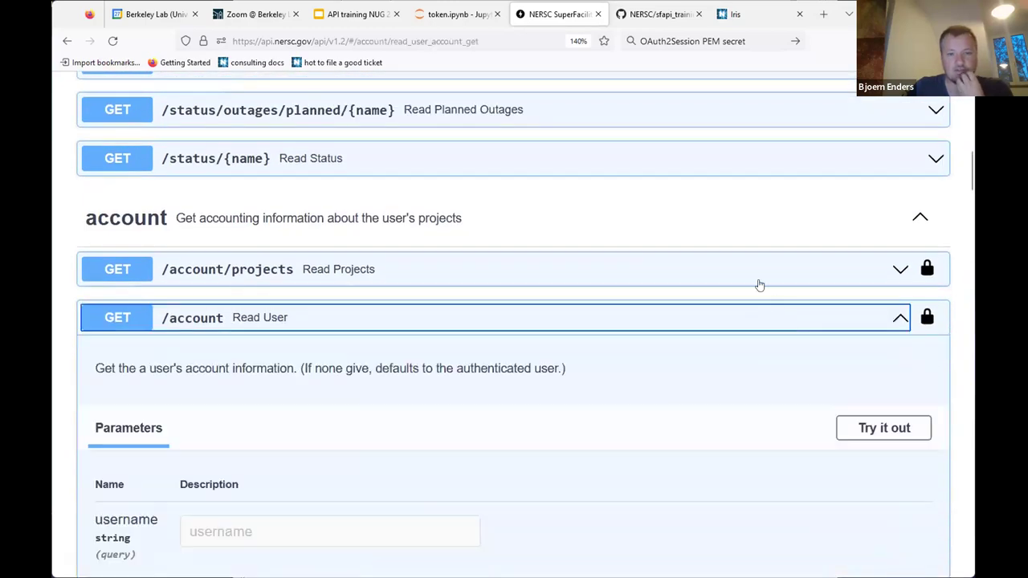
{"action": "scroll", "coordinate": [787, 273], "scroll_direction": "down", "scroll_amount": 2}
{"action": "left_click", "coordinate": [872, 239]}
{"action": "scroll", "coordinate": [760, 291], "scroll_direction": "down", "scroll_amount": 2}
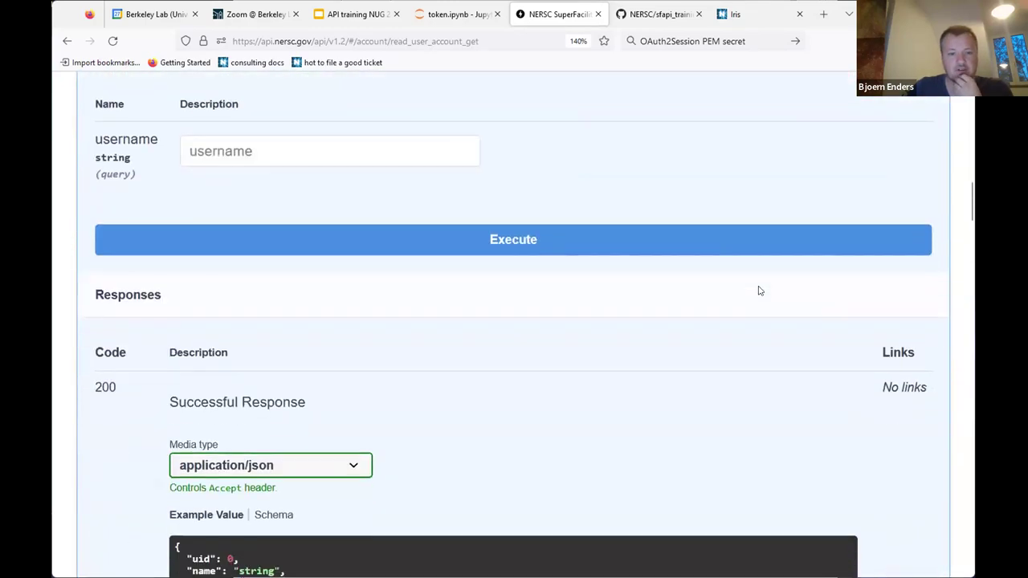
{"action": "scroll", "coordinate": [482, 143], "scroll_direction": "down", "scroll_amount": 2}
{"action": "scroll", "coordinate": [482, 253], "scroll_direction": "up", "scroll_amount": 2}
{"action": "left_click", "coordinate": [482, 245]}
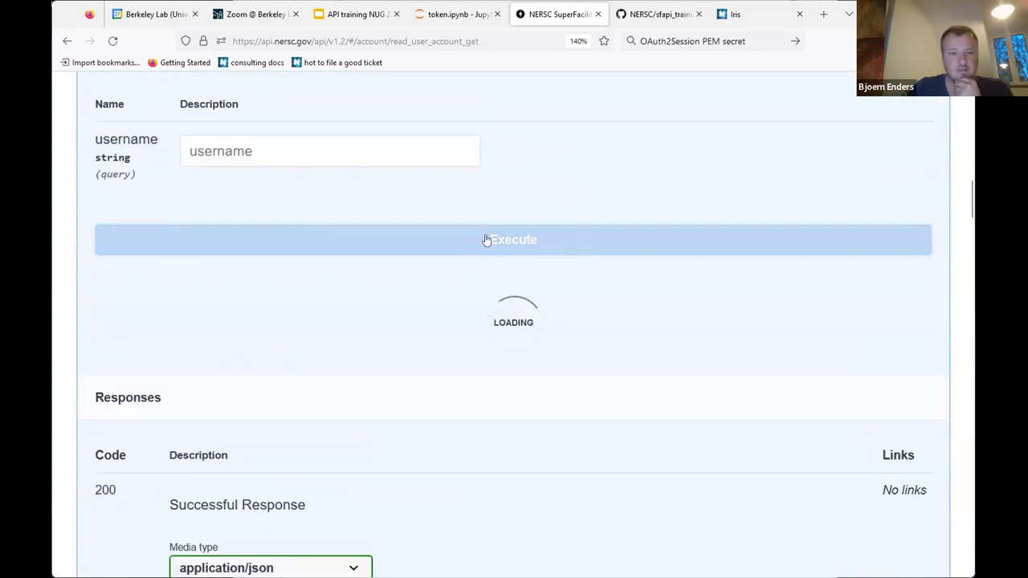
{"action": "scroll", "coordinate": [489, 240], "scroll_direction": "down", "scroll_amount": 3}
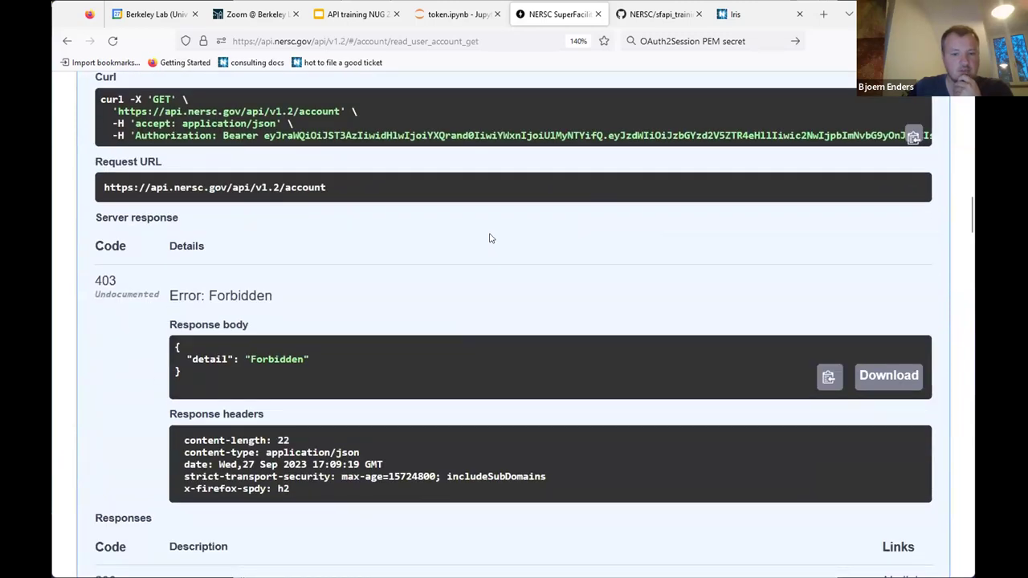
{"action": "scroll", "coordinate": [490, 238], "scroll_direction": "up", "scroll_amount": 5}
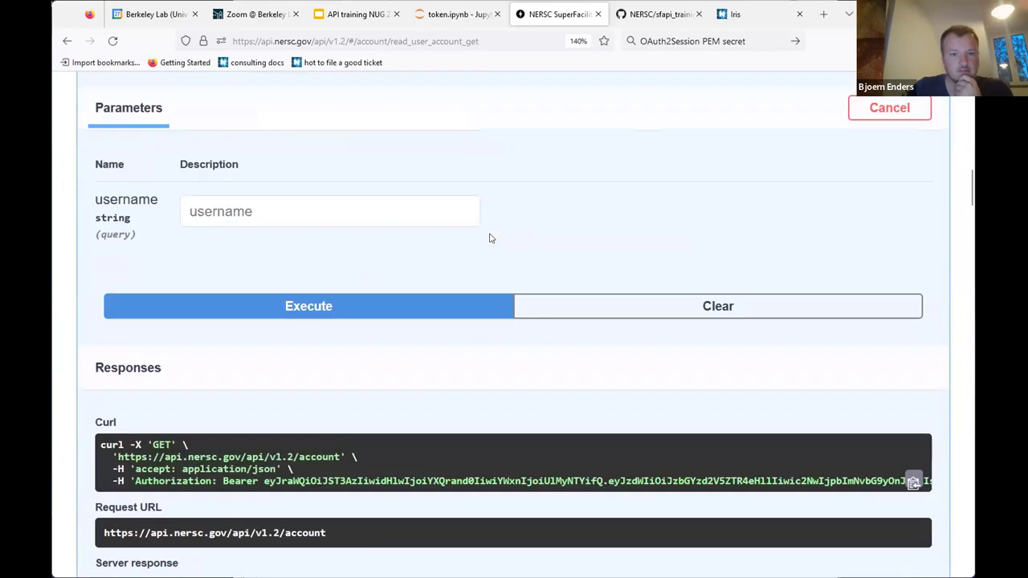
Step: Enter the account's username as the Read User query parameter, execute the request again and check the server response
{"action": "scroll", "coordinate": [491, 237], "scroll_direction": "up", "scroll_amount": 2}
{"action": "scroll", "coordinate": [491, 238], "scroll_direction": "down", "scroll_amount": 3}
{"action": "left_click", "coordinate": [330, 154]}
{"action": "type", "text": "vbe"}
{"action": "key", "text": "BackSpace"}
{"action": "key", "text": "BackSpace"}
{"action": "key", "text": "BackSpace"}
{"action": "type", "text": "benders"}
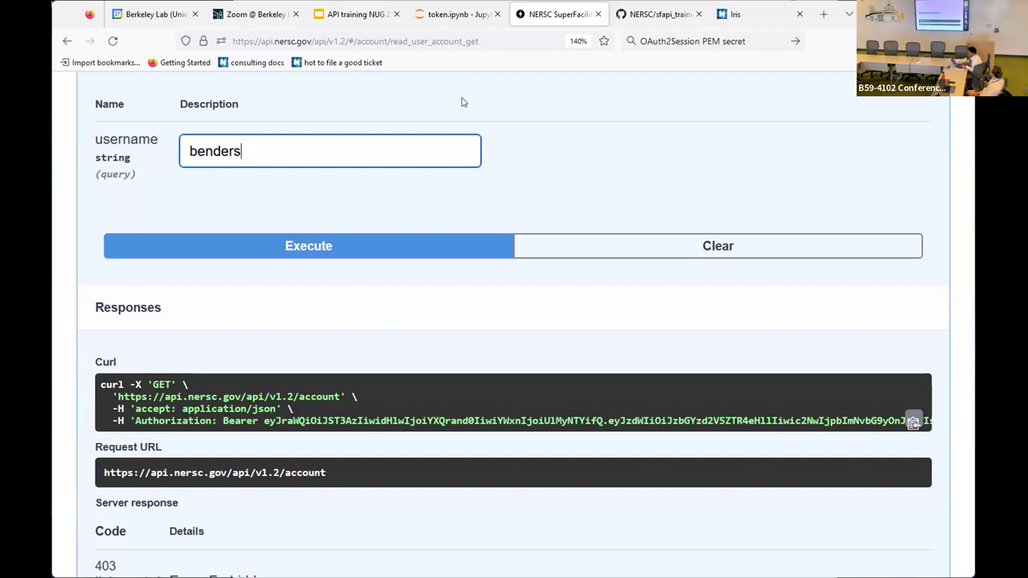
{"action": "left_click", "coordinate": [351, 240]}
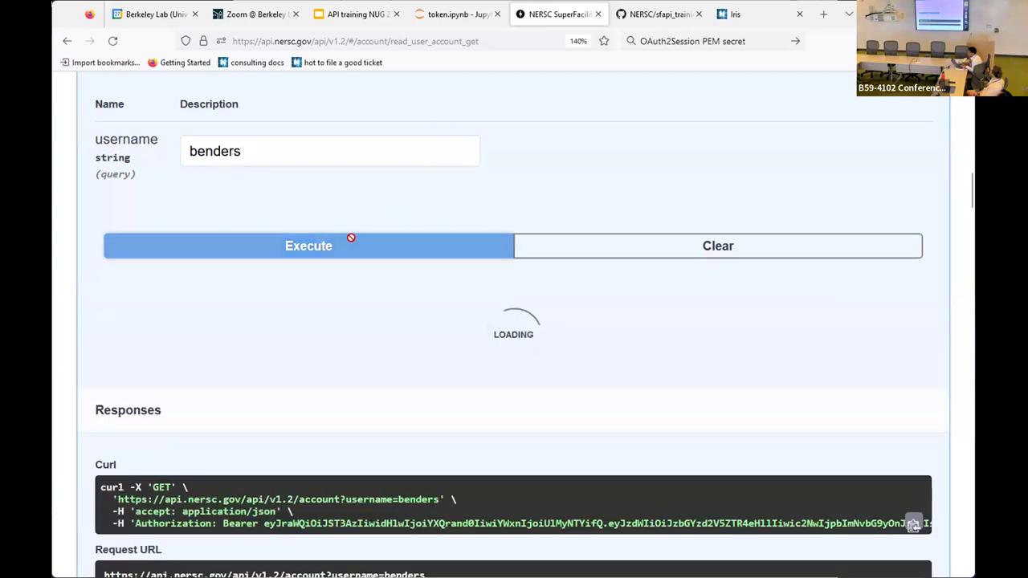
{"action": "scroll", "coordinate": [347, 263], "scroll_direction": "down", "scroll_amount": 1}
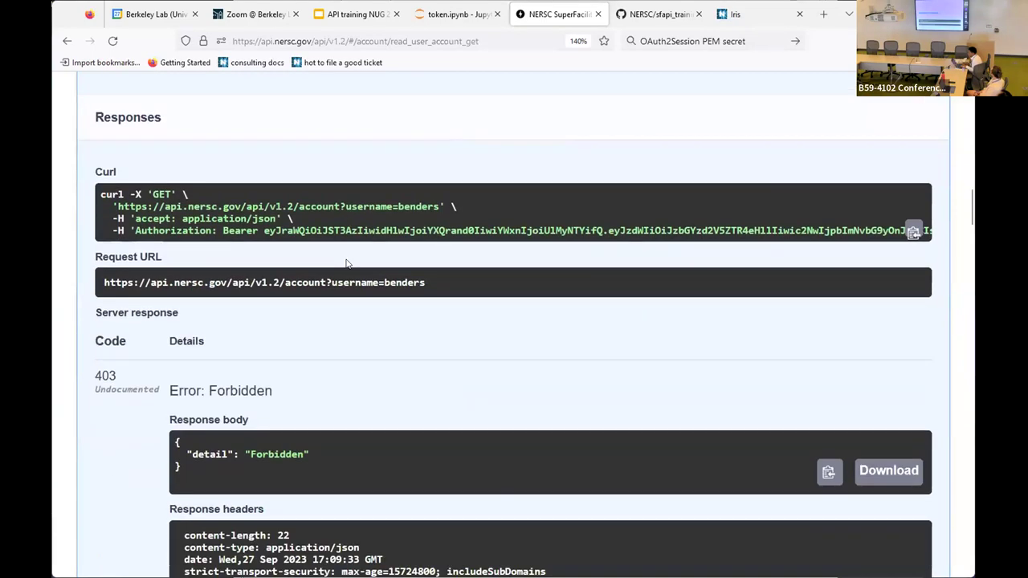
{"action": "scroll", "coordinate": [347, 263], "scroll_direction": "down", "scroll_amount": 3}
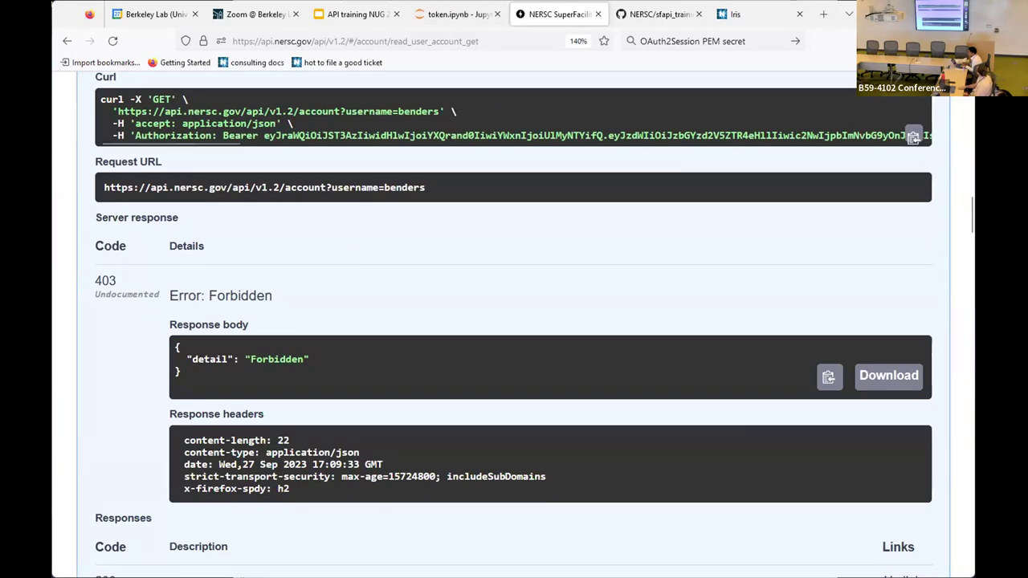
{"action": "left_click", "coordinate": [645, 14]}
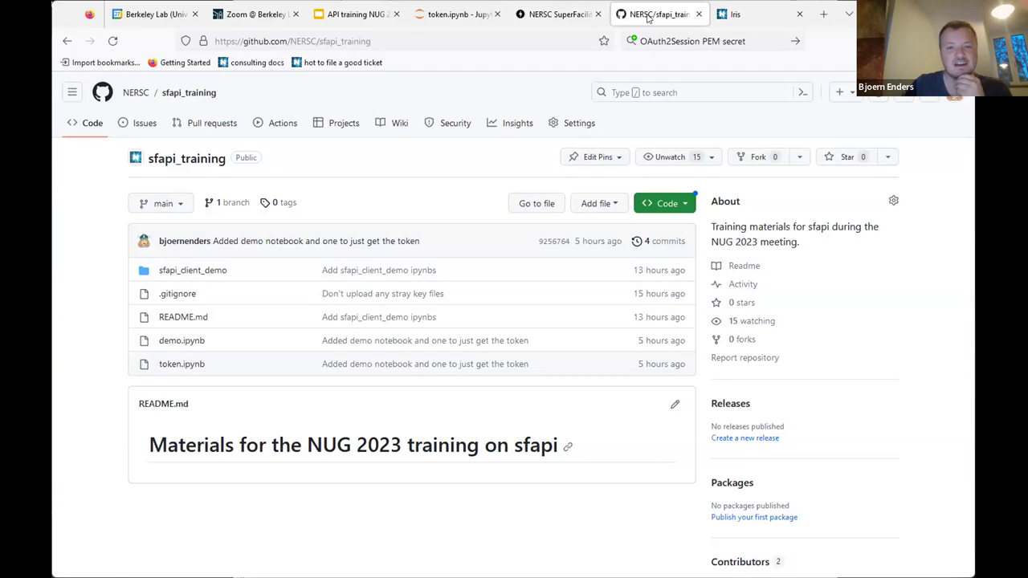
{"action": "left_click", "coordinate": [741, 13]}
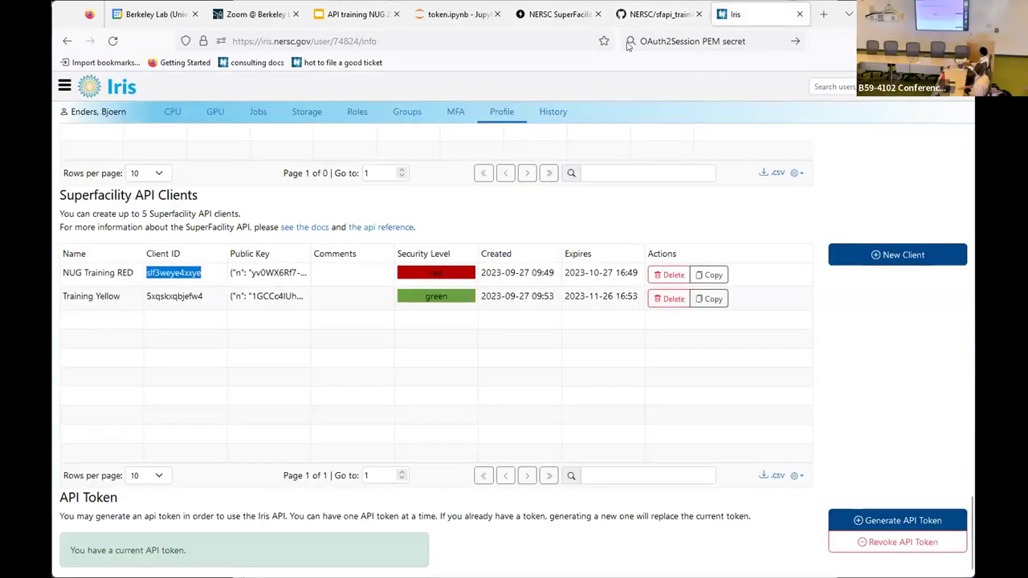
{"action": "left_click", "coordinate": [556, 14]}
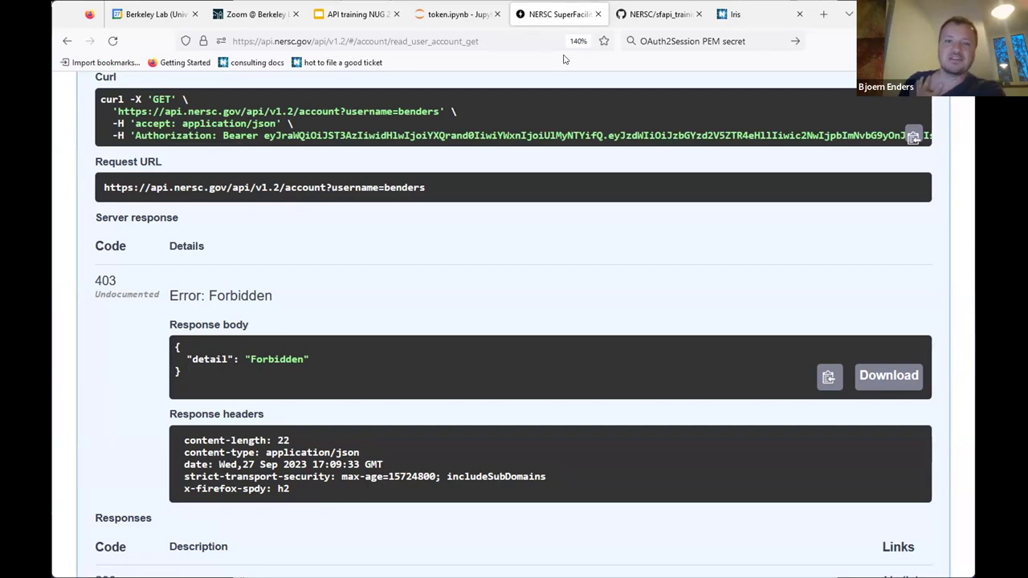
Step: Switch to Iris and start registering a new Superfacility API client named Training RED
{"action": "left_click", "coordinate": [743, 16]}
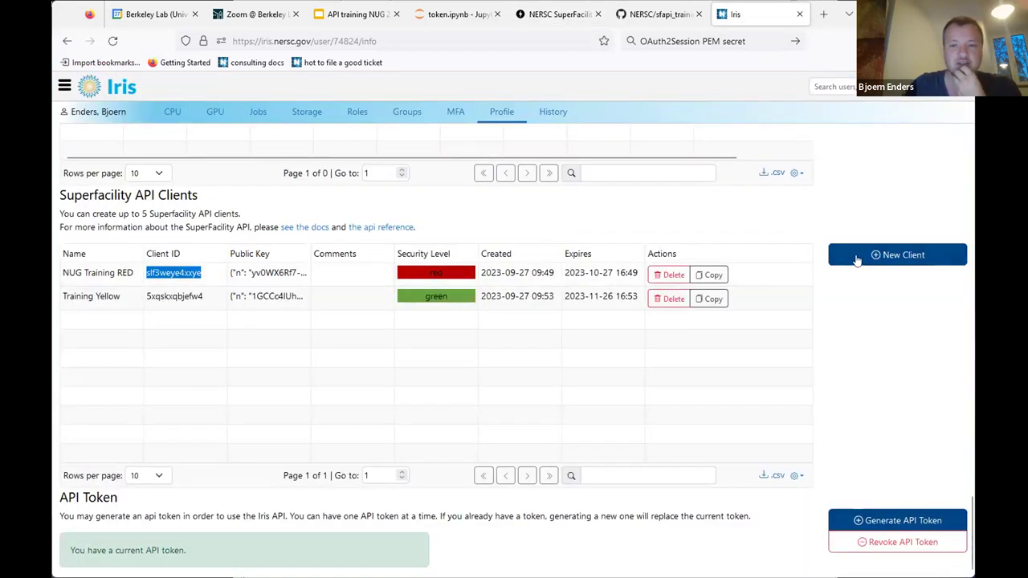
{"action": "left_click", "coordinate": [908, 255]}
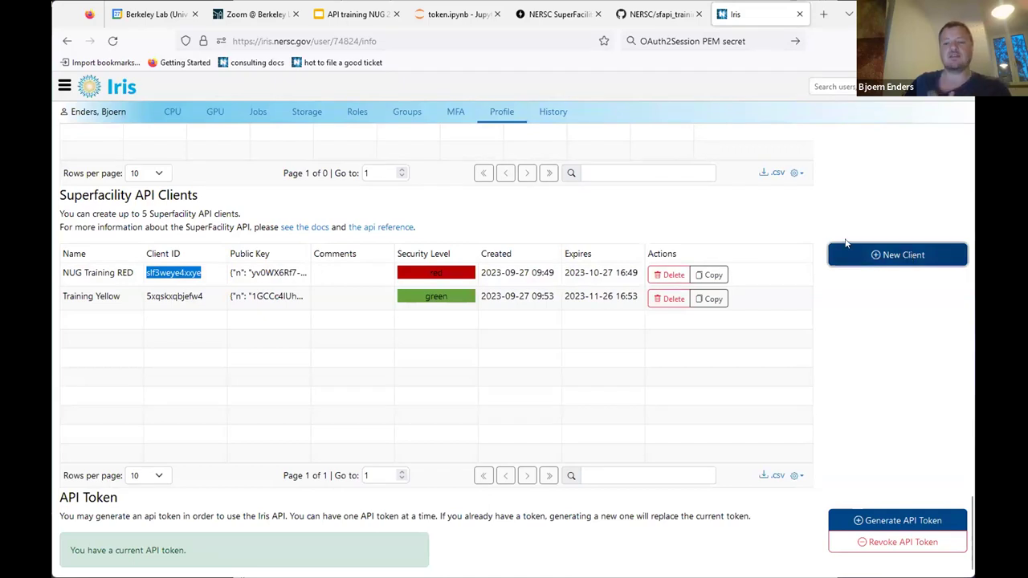
{"action": "left_click", "coordinate": [480, 161]}
{"action": "type", "text": "tr"}
{"action": "key", "text": "BackSpace"}
{"action": "type", "text": "t"}
{"action": "key", "text": "BackSpace"}
{"action": "type", "text": "Tr"}
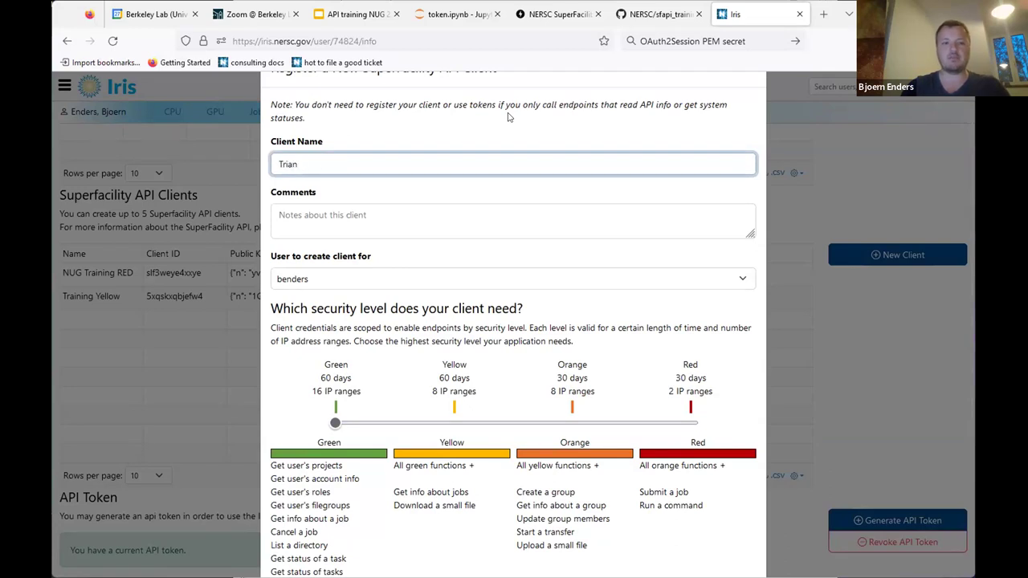
{"action": "type", "text": "ainin"}
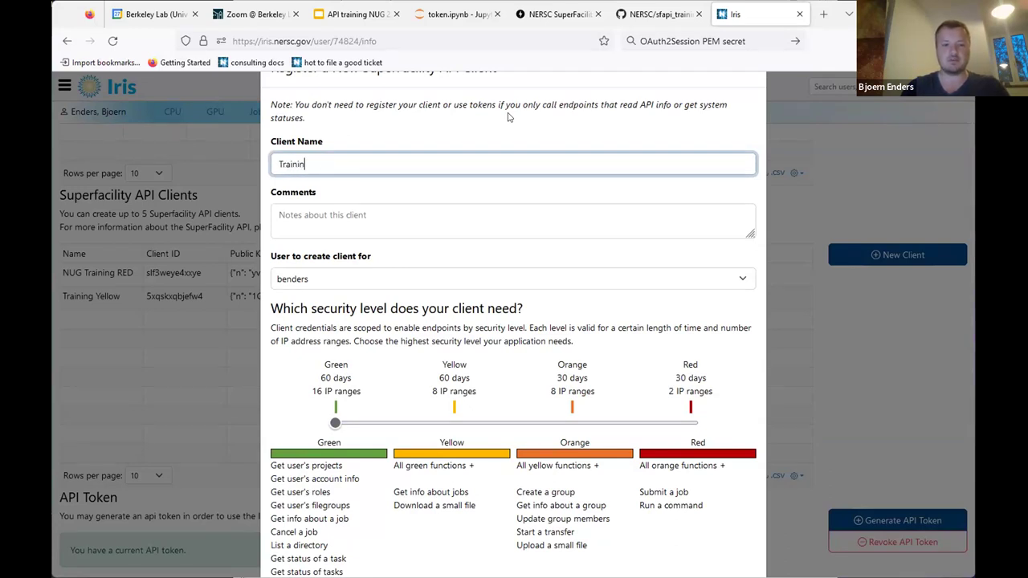
{"action": "type", "text": "g RED"}
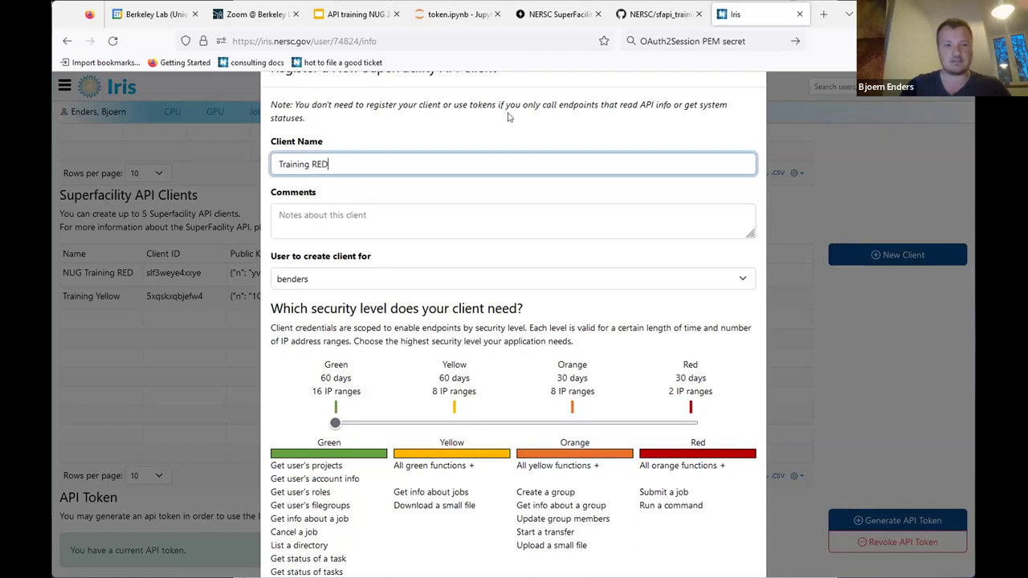
Step: Set the new client's security level to Red and add the preset IP ranges 45.14.99.30 and 128.55.64.0/18
{"action": "scroll", "coordinate": [462, 291], "scroll_direction": "down", "scroll_amount": 3}
{"action": "left_click", "coordinate": [689, 277]}
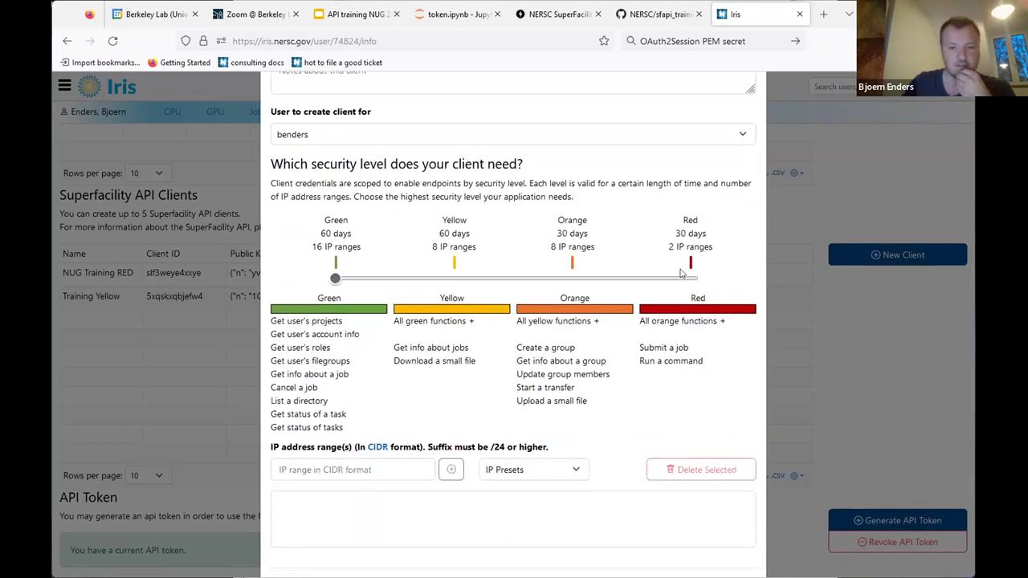
{"action": "scroll", "coordinate": [523, 427], "scroll_direction": "down", "scroll_amount": 1}
{"action": "left_click", "coordinate": [523, 424]}
{"action": "left_click", "coordinate": [501, 457]}
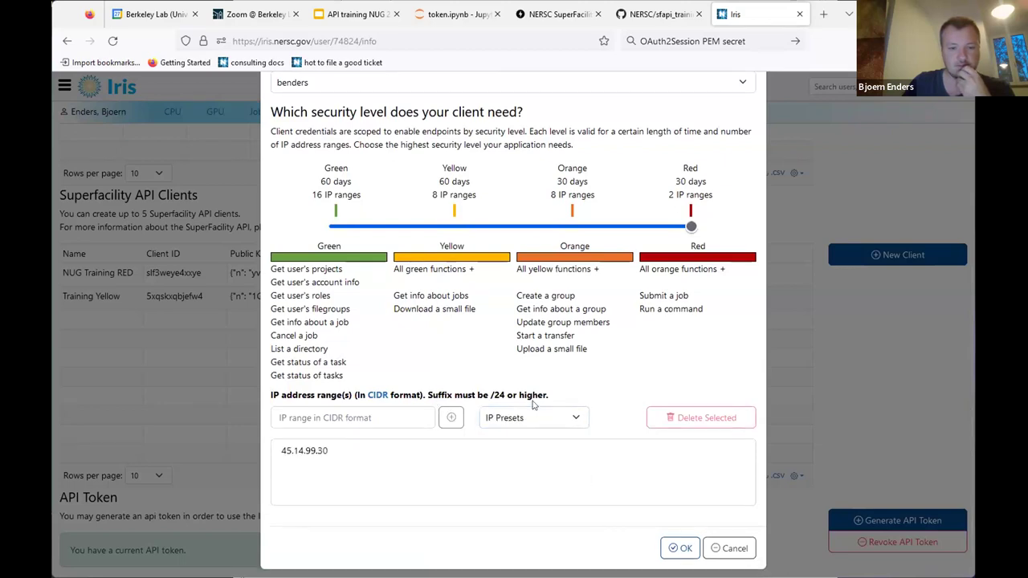
{"action": "left_click", "coordinate": [533, 417]}
{"action": "left_click", "coordinate": [514, 512]}
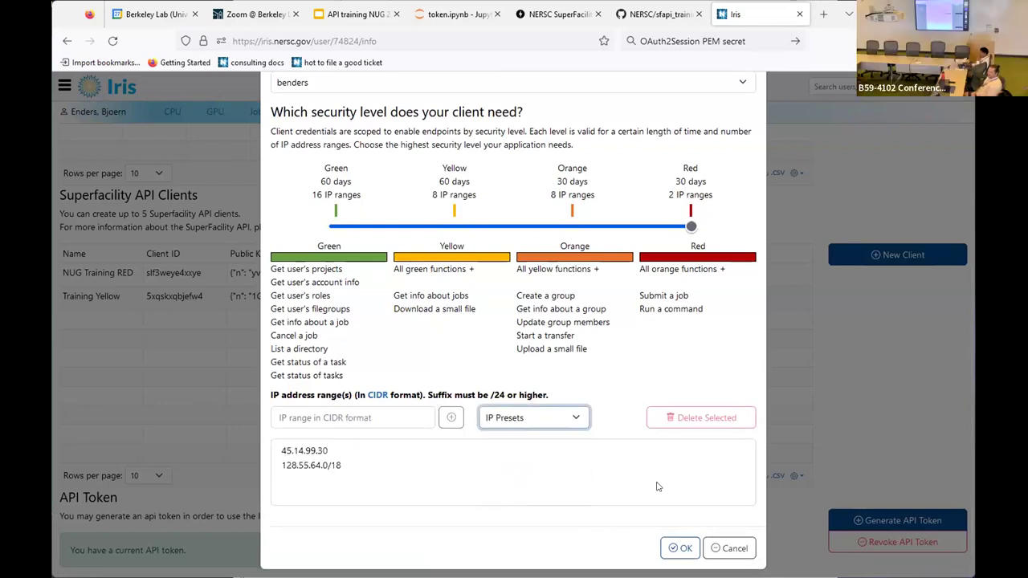
Step: Register the client and download its private key in both JWK and PEM format
{"action": "left_click", "coordinate": [680, 548]}
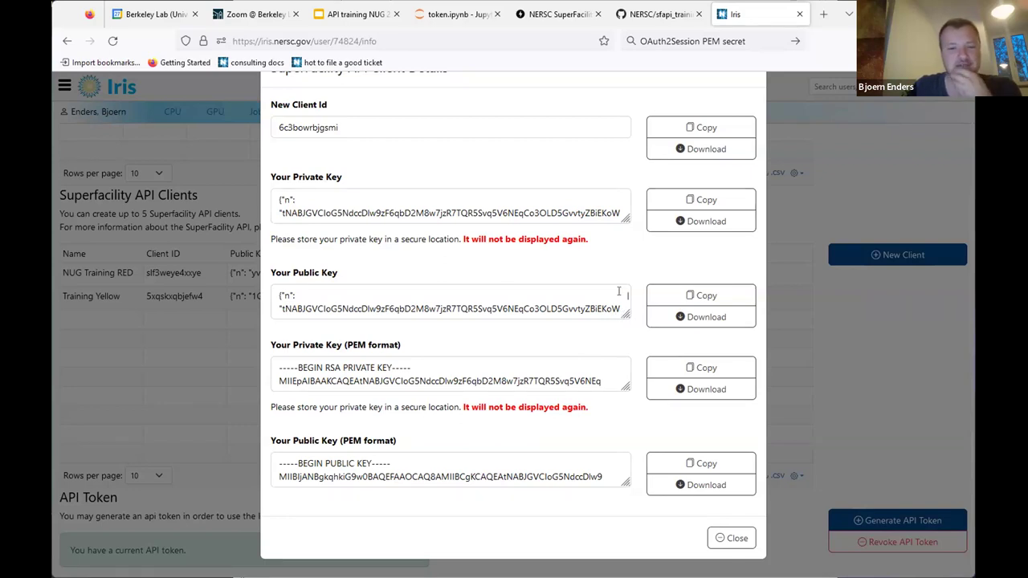
{"action": "left_click", "coordinate": [719, 391]}
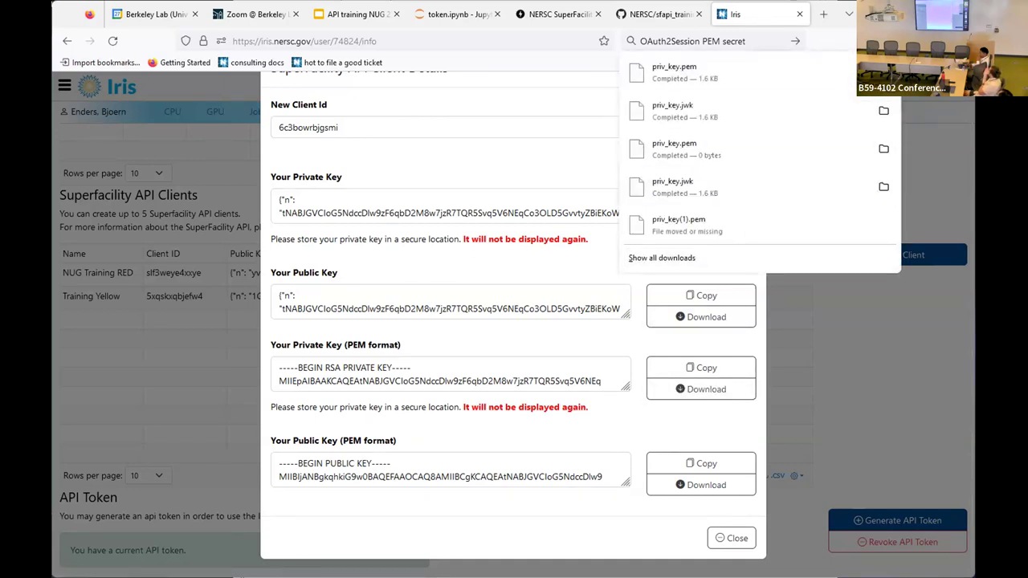
{"action": "left_click", "coordinate": [578, 349]}
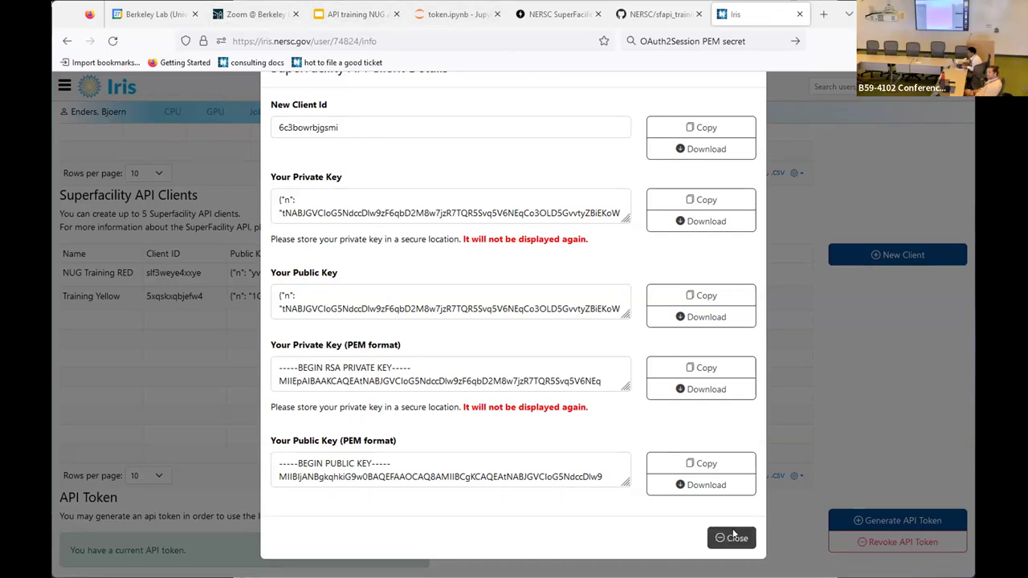
Step: Switch to Jupyter and replace priv_key_red.jwk and priv_key_red.pem in the sfapi_training folder with the newly downloaded key files
{"action": "left_click", "coordinate": [451, 16]}
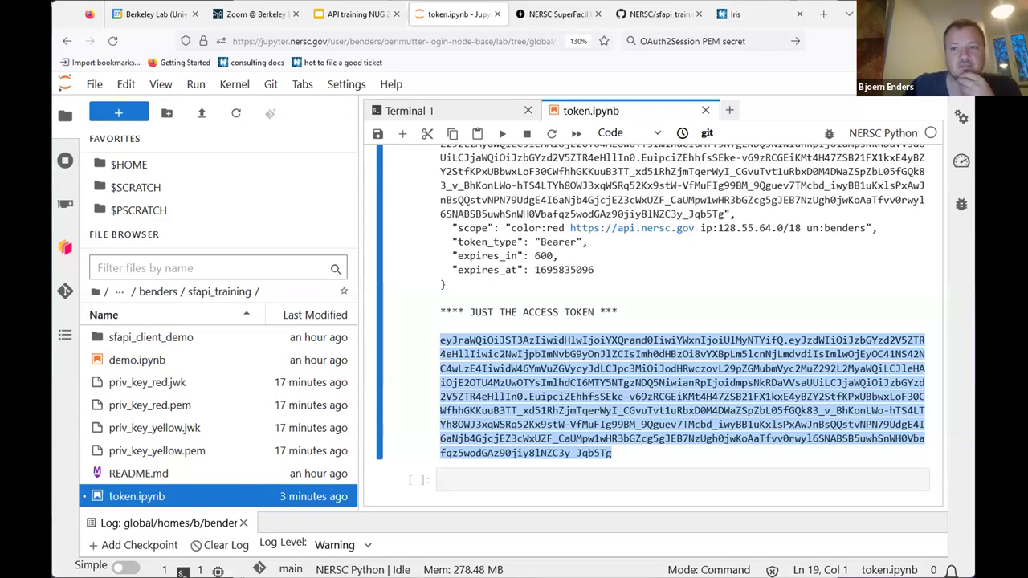
{"action": "left_click", "coordinate": [189, 385]}
{"action": "left_click", "coordinate": [191, 405], "text": "shift"}
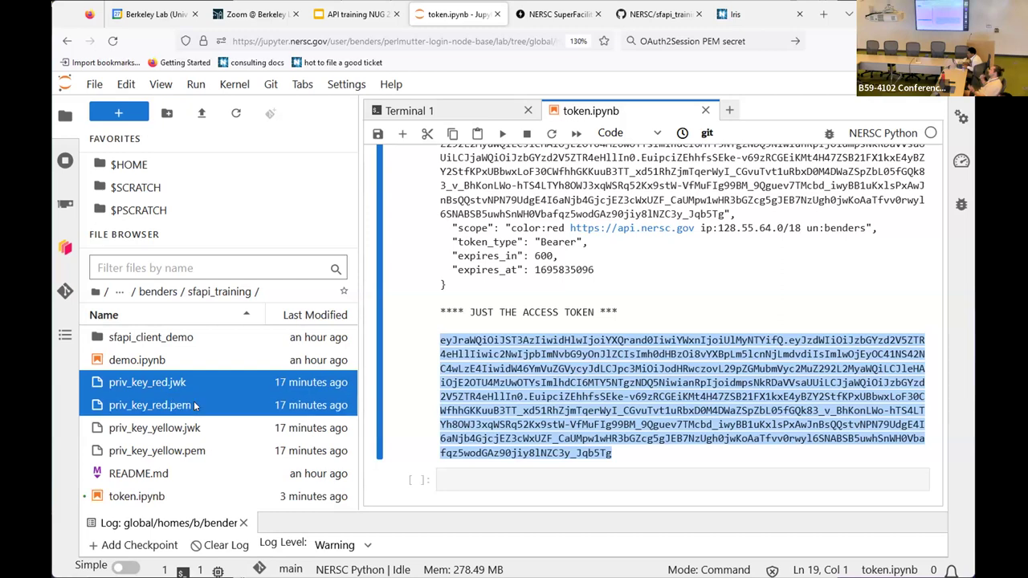
{"action": "right_click", "coordinate": [193, 405]}
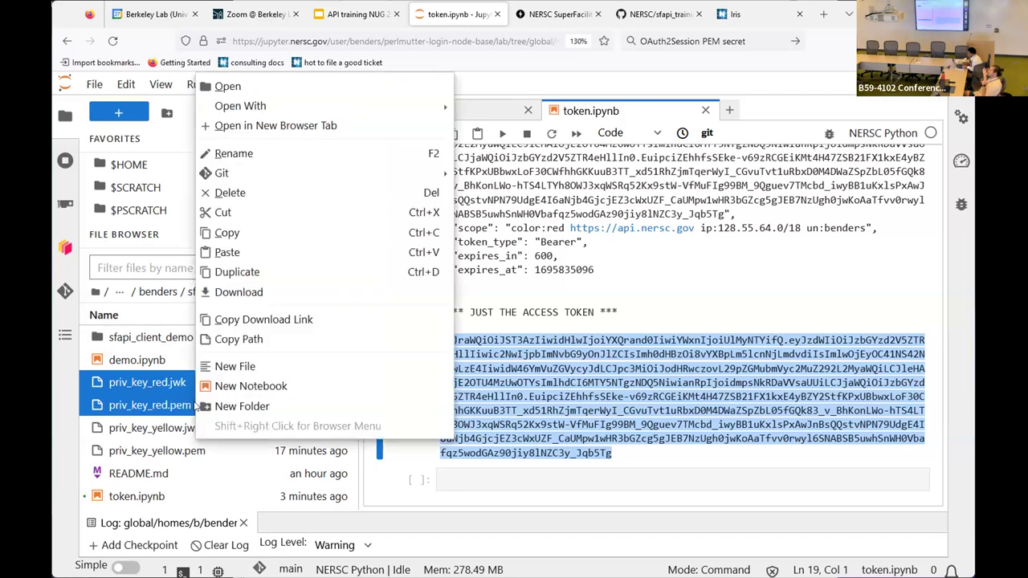
{"action": "left_click", "coordinate": [265, 194]}
{"action": "left_click", "coordinate": [647, 358]}
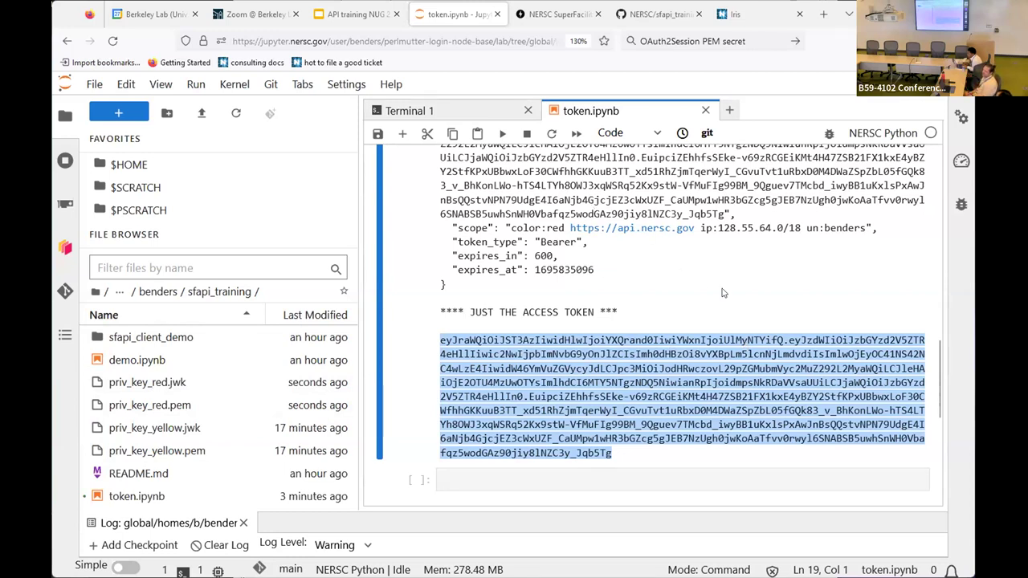
Step: Try to fetch a token by rerunning the code cell in token.ipynb with the replaced red key files
{"action": "scroll", "coordinate": [721, 293], "scroll_direction": "up", "scroll_amount": 10}
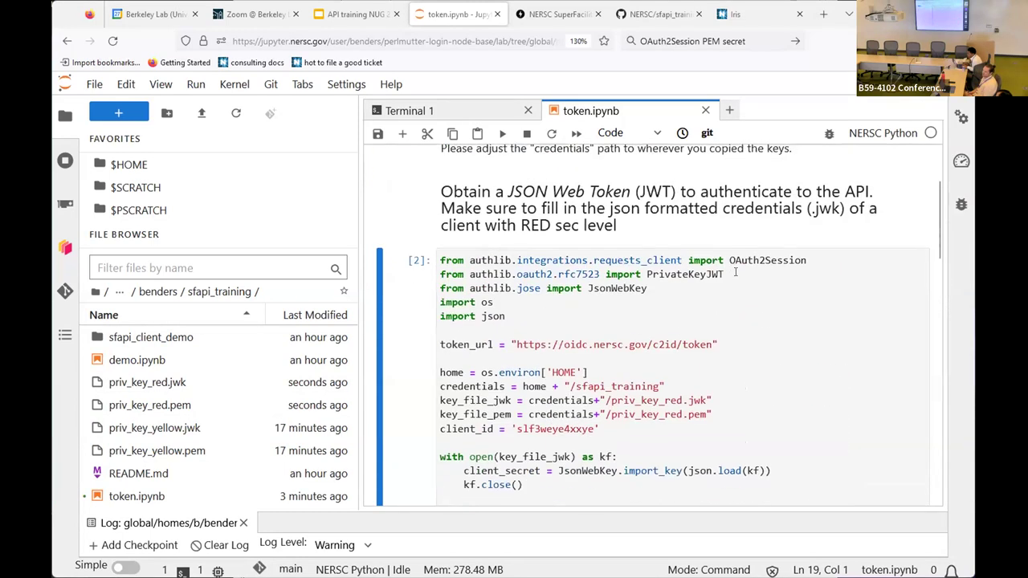
{"action": "scroll", "coordinate": [731, 273], "scroll_direction": "up", "scroll_amount": 1}
{"action": "left_click", "coordinate": [727, 281]}
{"action": "scroll", "coordinate": [726, 282], "scroll_direction": "up", "scroll_amount": 3}
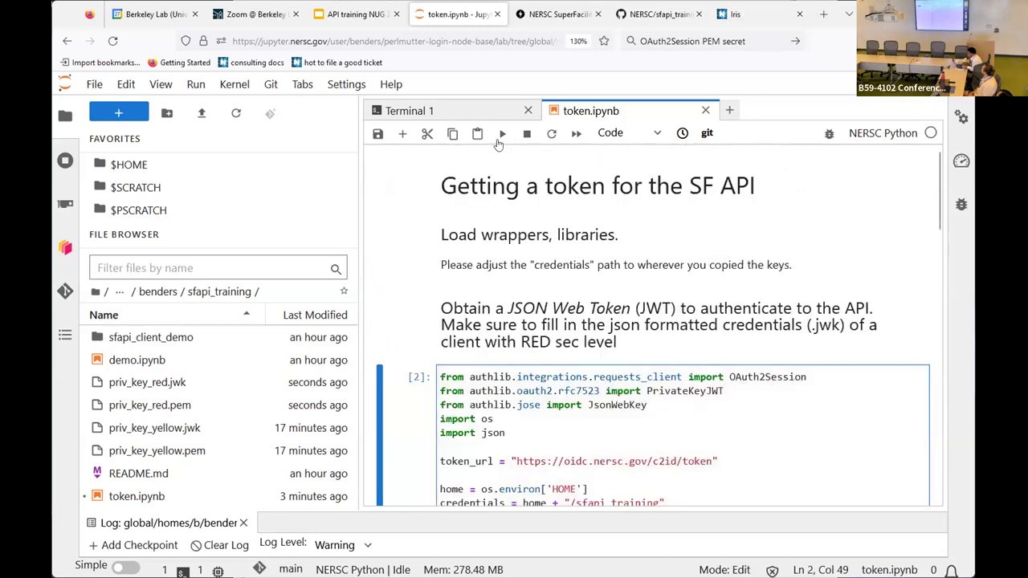
{"action": "left_click", "coordinate": [502, 135]}
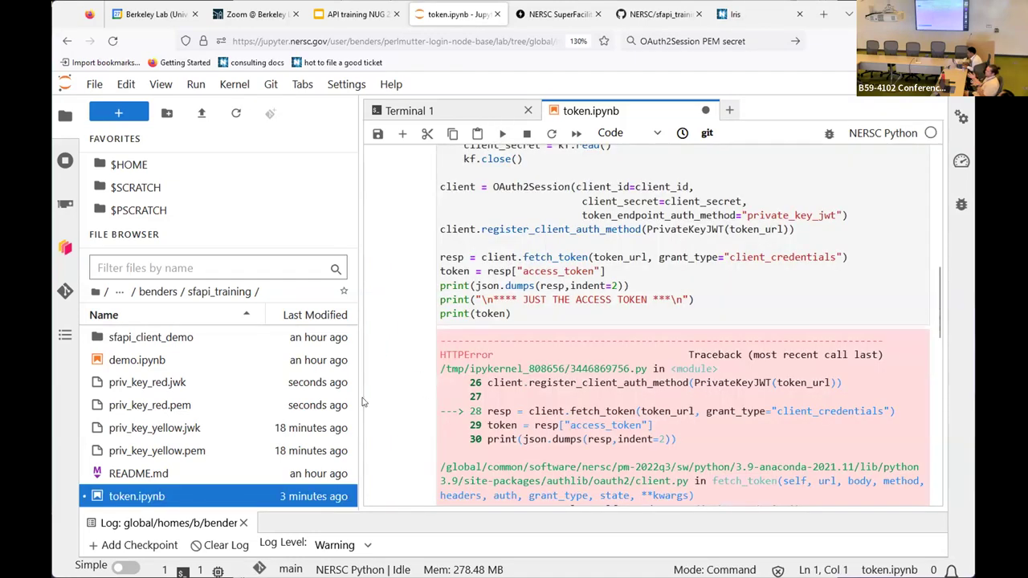
{"action": "scroll", "coordinate": [729, 313], "scroll_direction": "up", "scroll_amount": 3}
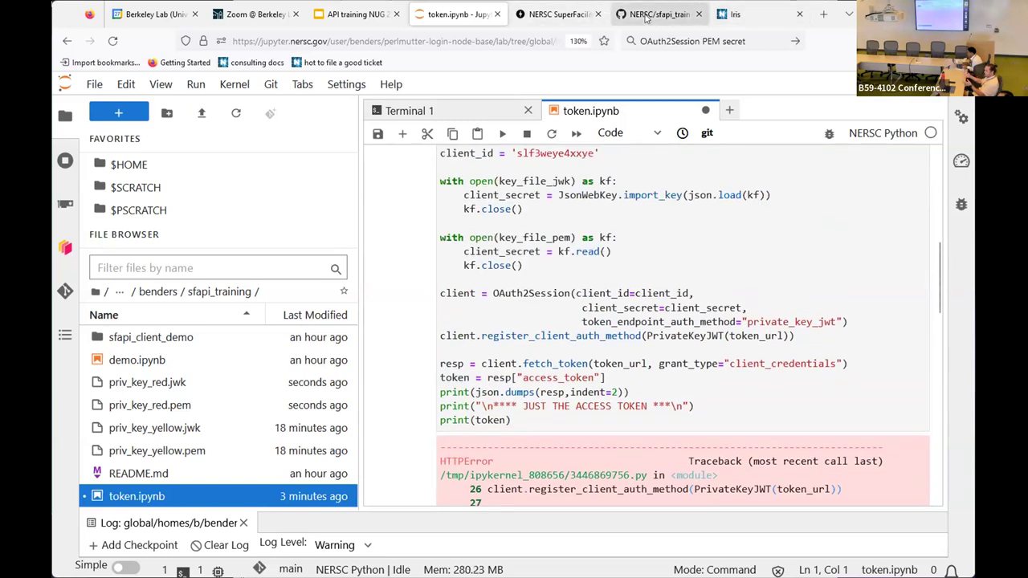
Step: Switch to Iris and copy the client ID of the Training RED client from the Superfacility API Clients table
{"action": "left_click", "coordinate": [735, 13]}
{"action": "scroll", "coordinate": [433, 330], "scroll_direction": "down", "scroll_amount": 7}
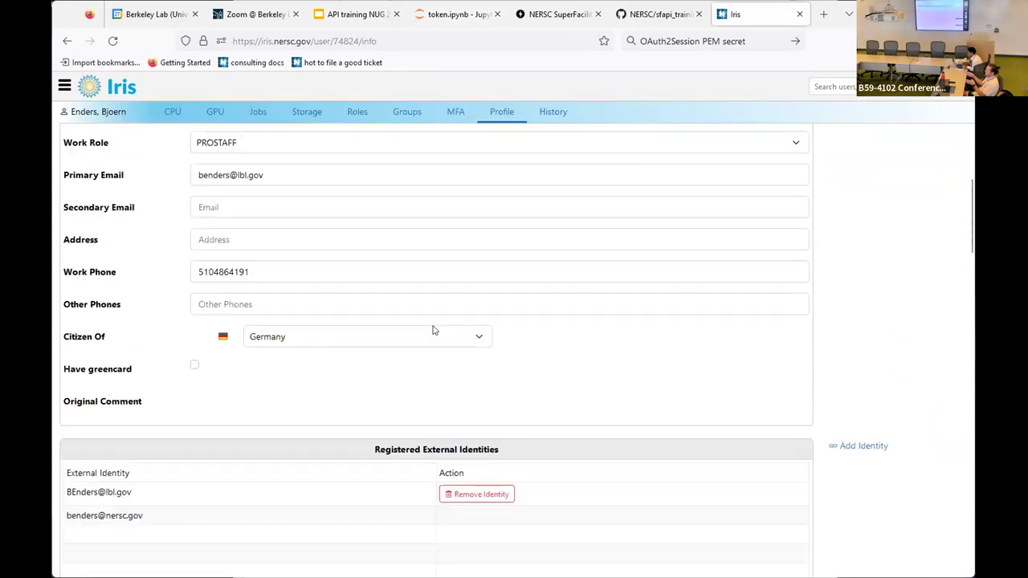
{"action": "scroll", "coordinate": [433, 330], "scroll_direction": "down", "scroll_amount": 10}
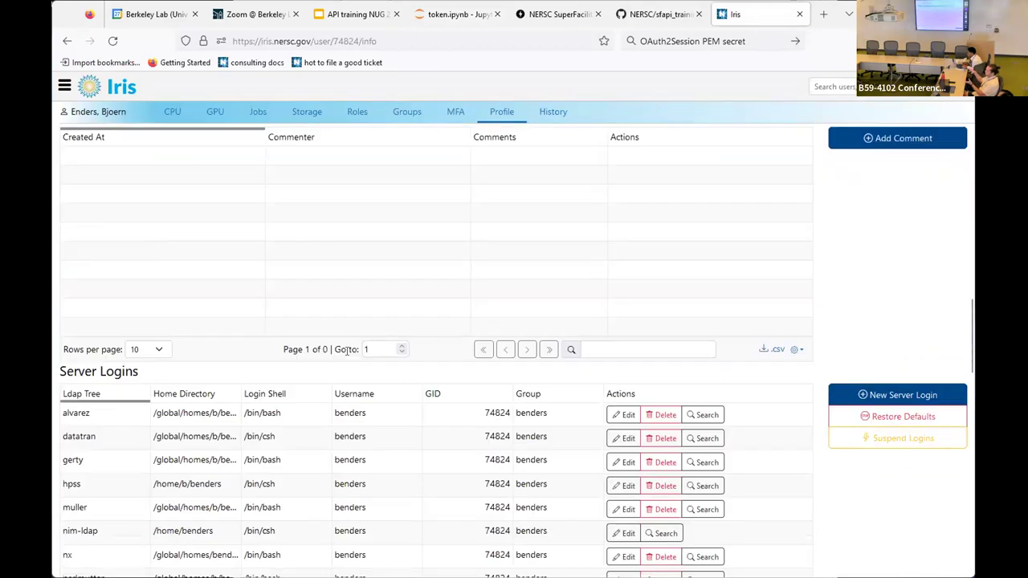
{"action": "scroll", "coordinate": [347, 349], "scroll_direction": "down", "scroll_amount": 12}
{"action": "scroll", "coordinate": [373, 349], "scroll_direction": "down", "scroll_amount": 4}
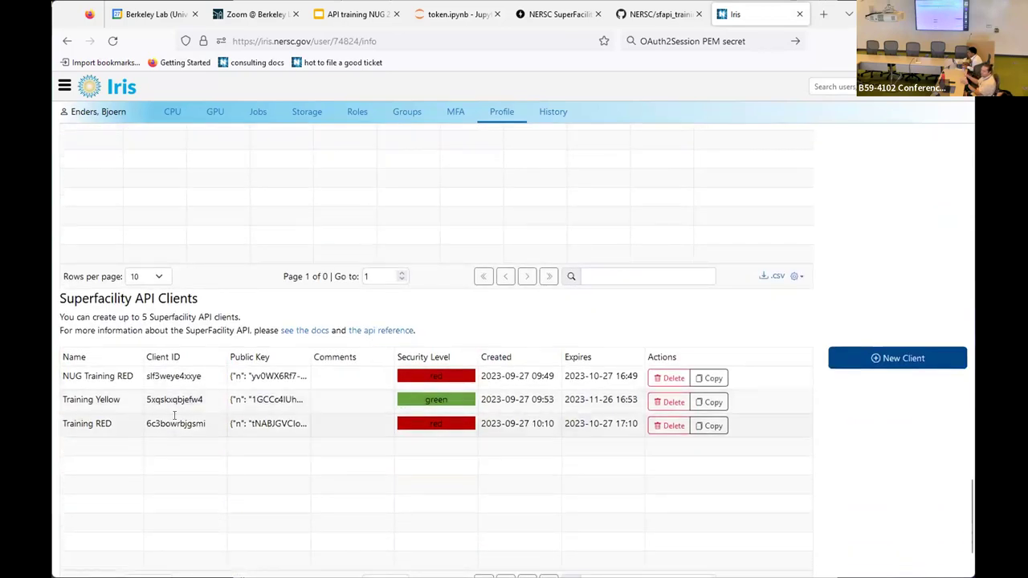
{"action": "double_click", "coordinate": [174, 415]}
{"action": "key", "text": "ctrl+c"}
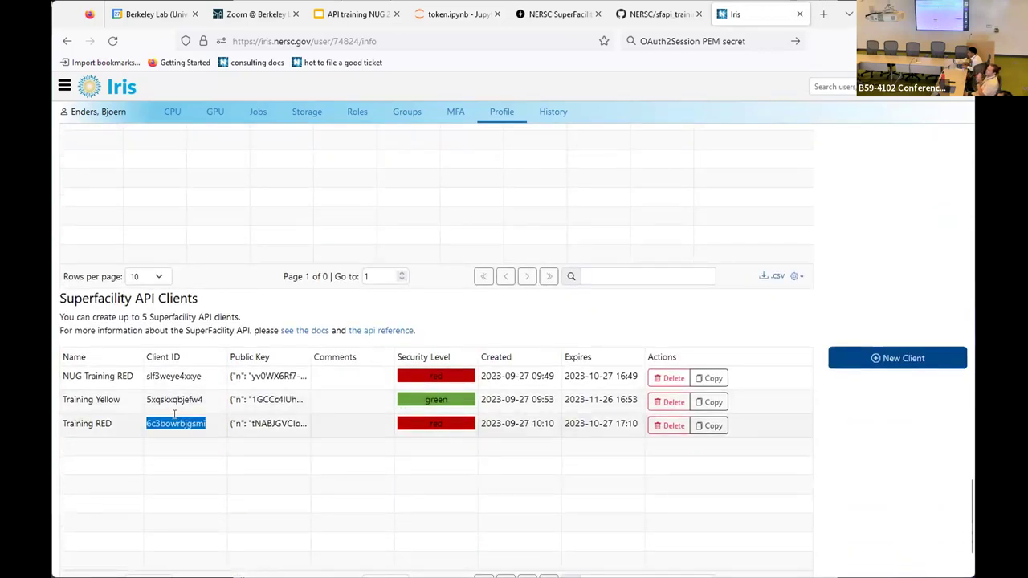
Step: Switch to Jupyter and replace the client_id value in the token.ipynb cell with the copied Training RED client ID
{"action": "left_click", "coordinate": [454, 14]}
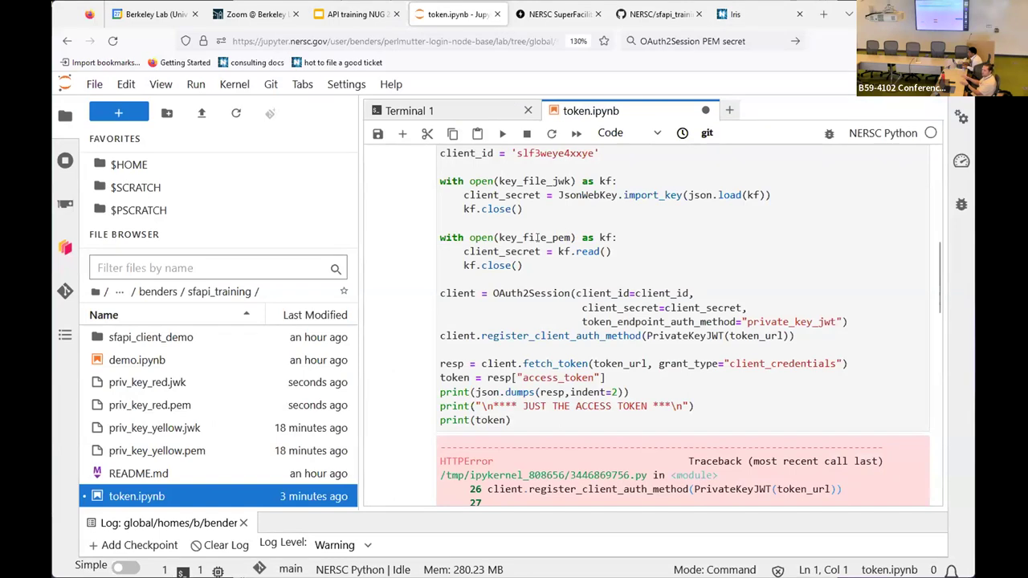
{"action": "scroll", "coordinate": [549, 390], "scroll_direction": "up", "scroll_amount": 5}
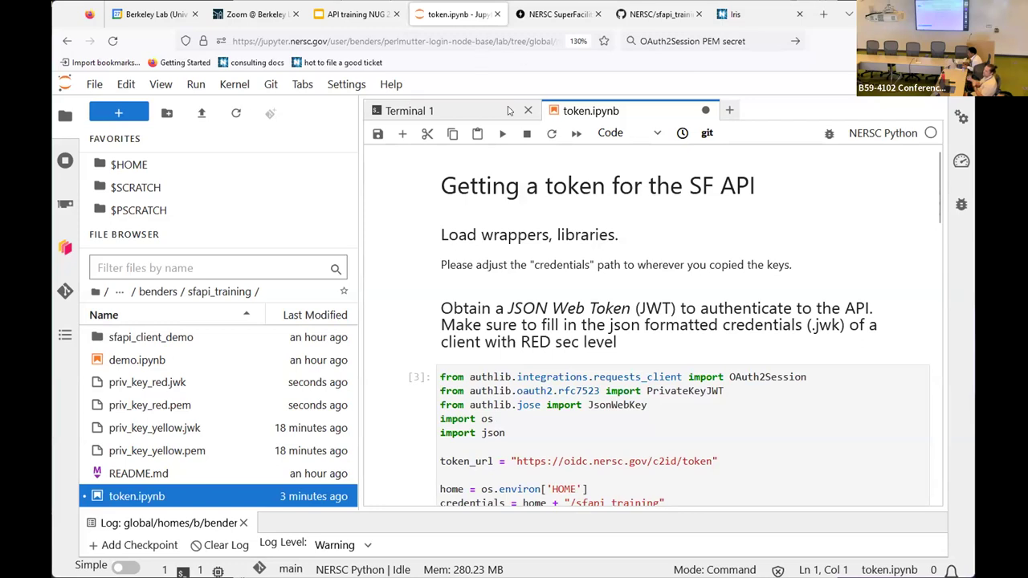
{"action": "scroll", "coordinate": [604, 345], "scroll_direction": "down", "scroll_amount": 5}
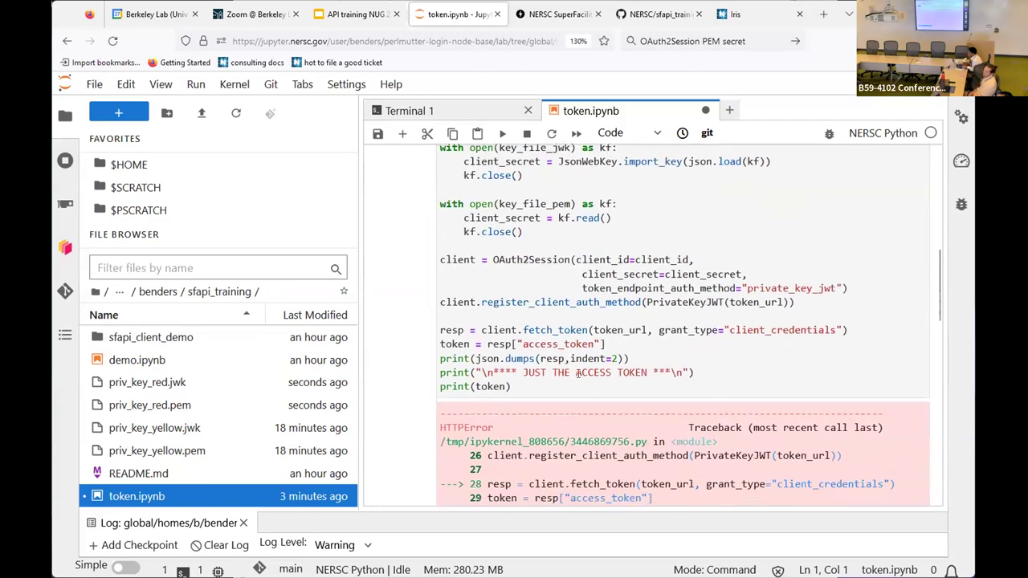
{"action": "scroll", "coordinate": [581, 371], "scroll_direction": "up", "scroll_amount": 4}
{"action": "double_click", "coordinate": [546, 439]}
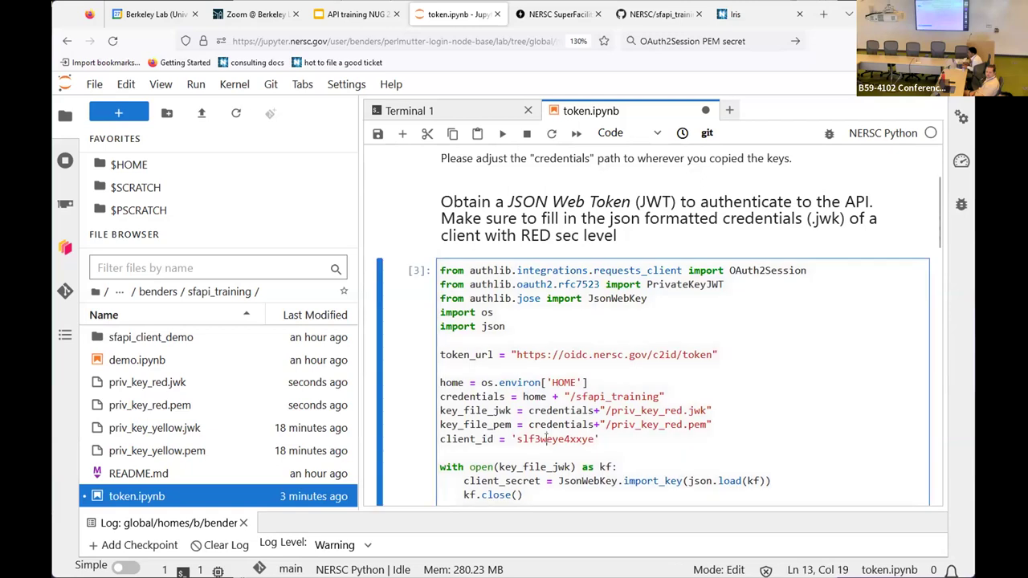
{"action": "key", "text": "ctrl+v"}
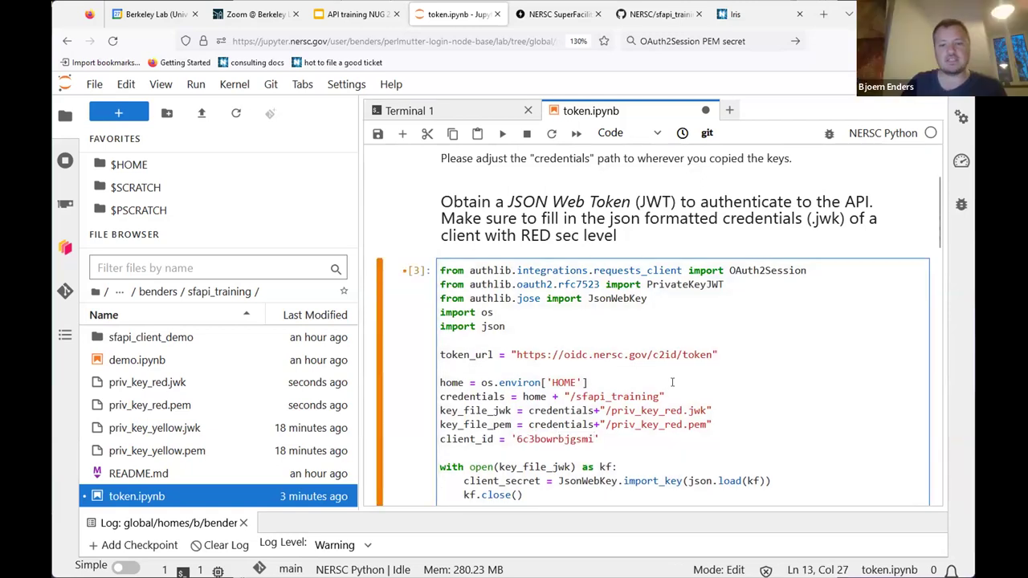
Step: Run the token cell with the updated client ID and copy the access token from its output
{"action": "scroll", "coordinate": [576, 418], "scroll_direction": "down", "scroll_amount": 5}
{"action": "left_click", "coordinate": [502, 132]}
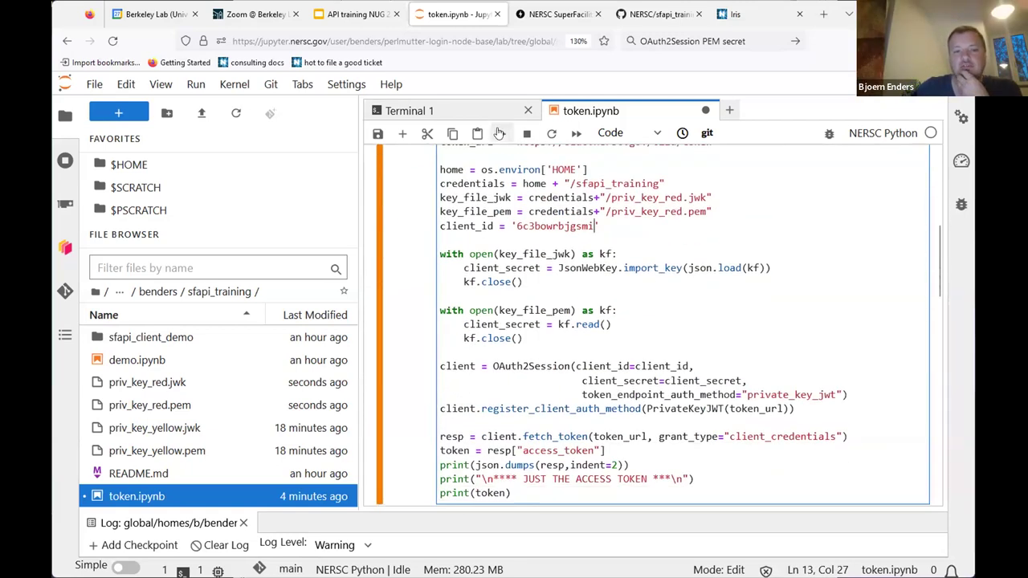
{"action": "scroll", "coordinate": [722, 285], "scroll_direction": "down", "scroll_amount": 5}
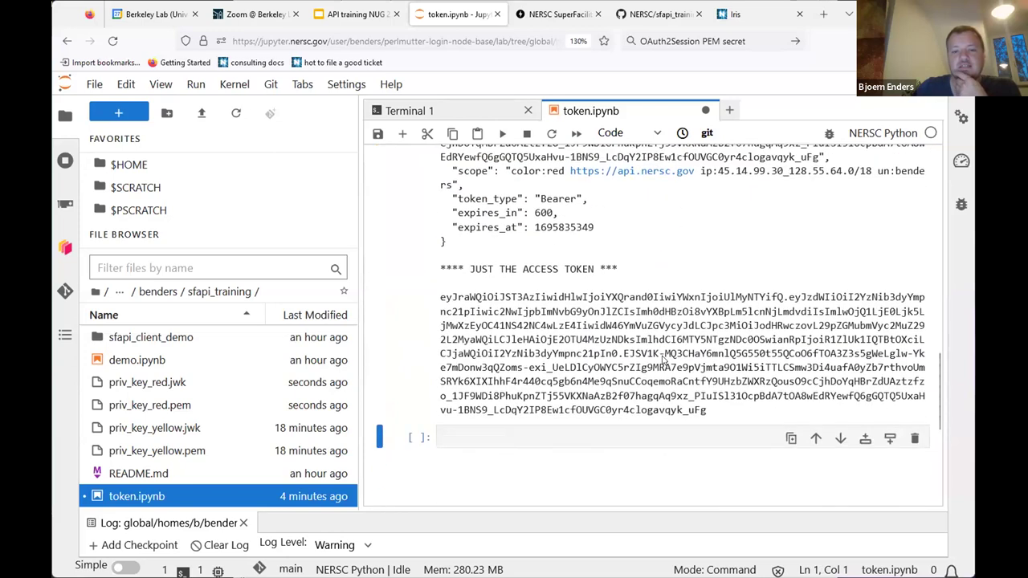
{"action": "left_click_drag", "start_coordinate": [710, 398], "coordinate": [441, 291]}
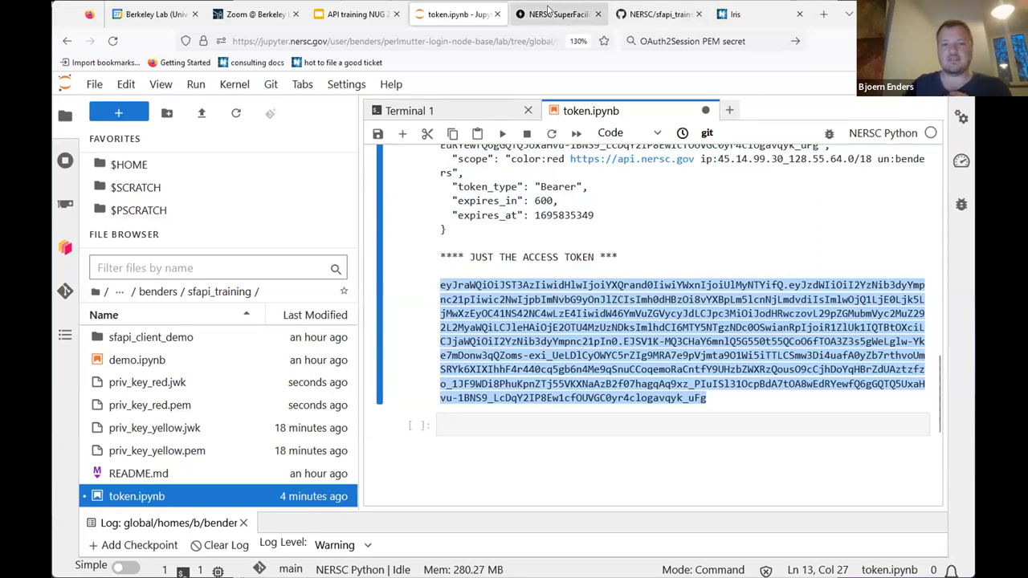
Step: Switch to the NERSC SuperFacility API page, log out the existing HTTPBearer authorization and authorize again with the copied access token
{"action": "left_click", "coordinate": [552, 13]}
{"action": "scroll", "coordinate": [897, 243], "scroll_direction": "up", "scroll_amount": 15}
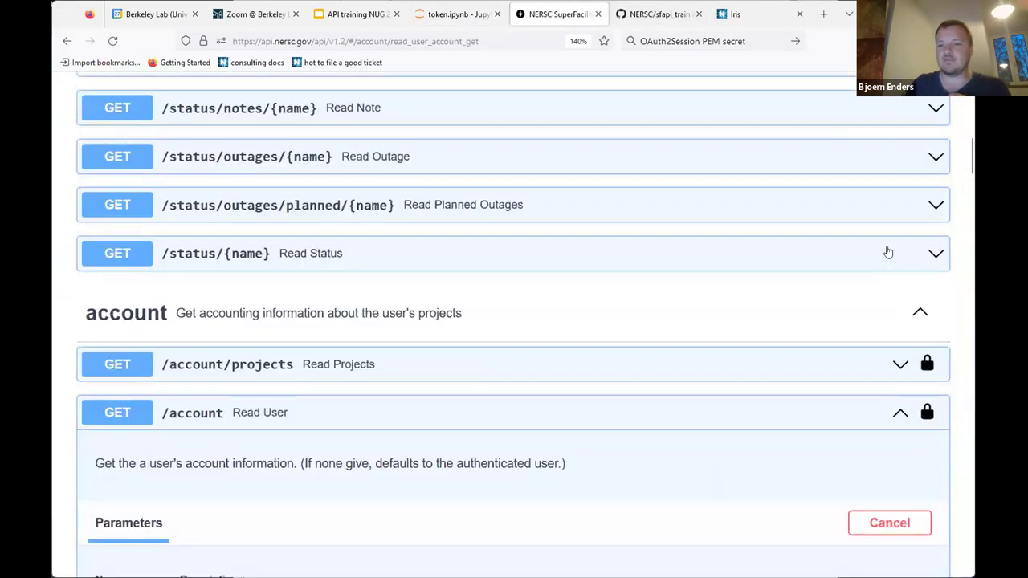
{"action": "left_click", "coordinate": [872, 376]}
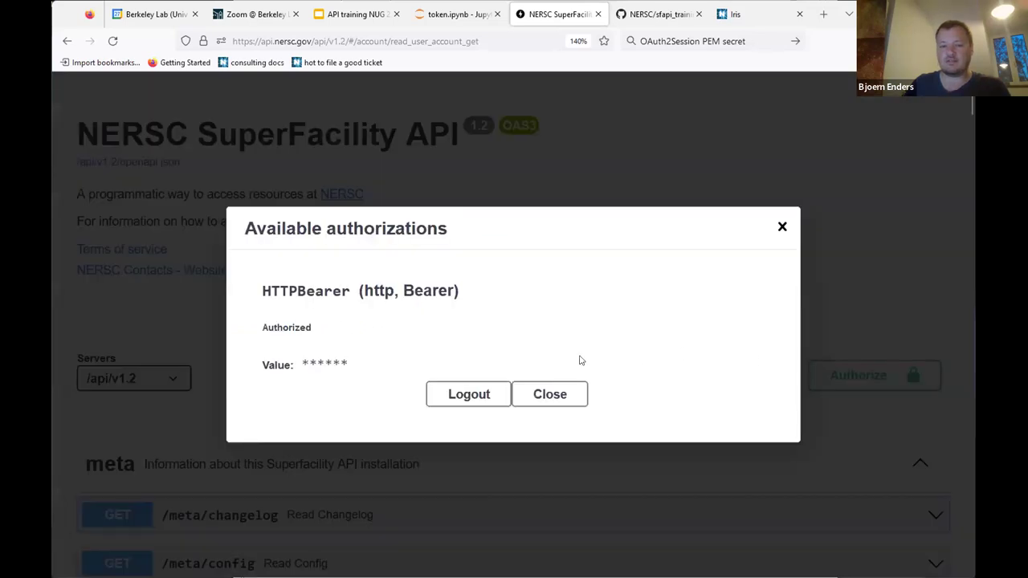
{"action": "left_click", "coordinate": [503, 394]}
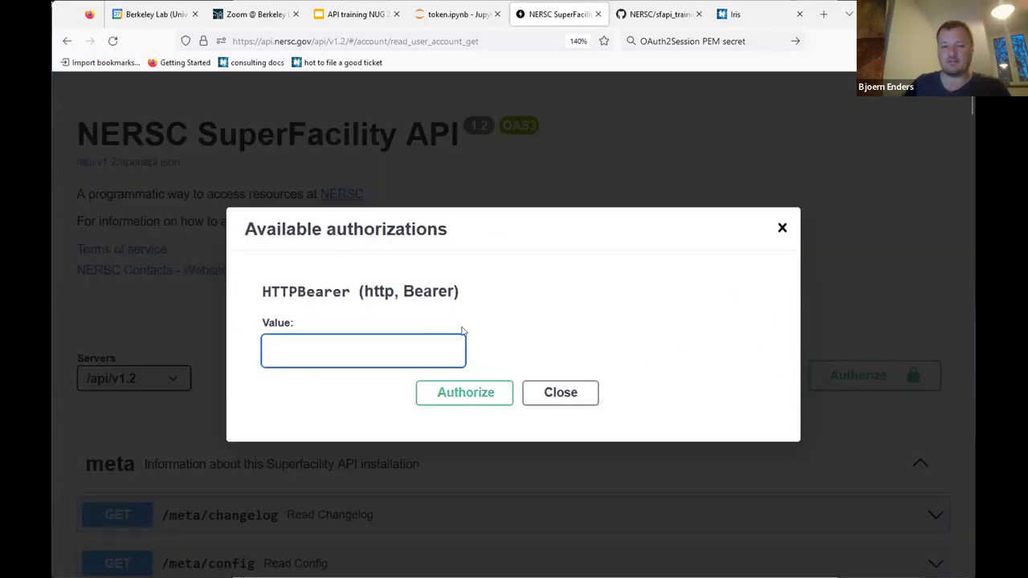
{"action": "key", "text": "ctrl+v"}
{"action": "left_click", "coordinate": [482, 391]}
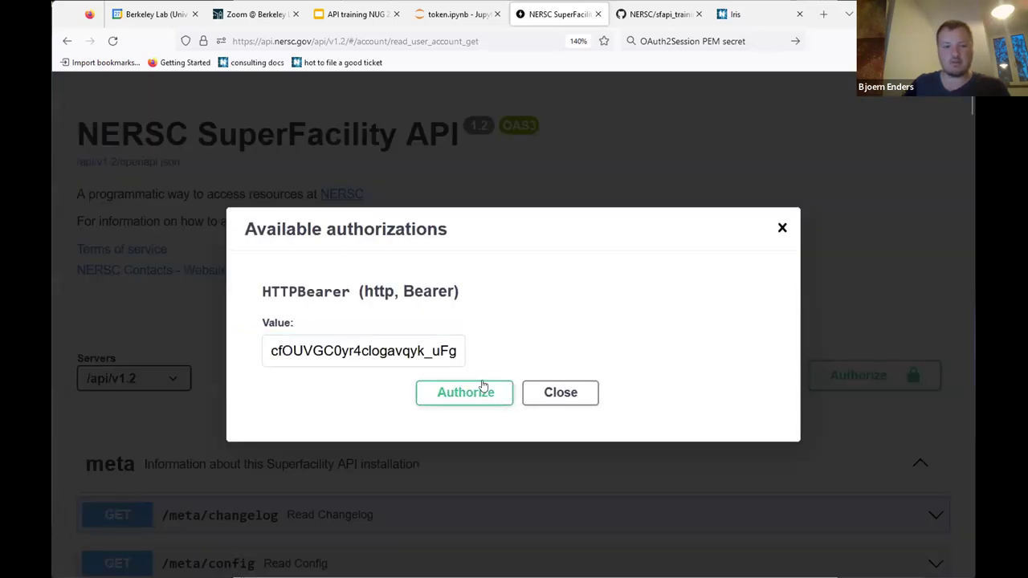
{"action": "left_click", "coordinate": [544, 394]}
Step: Execute the GET /account Read User request again for the already entered username
{"action": "scroll", "coordinate": [662, 320], "scroll_direction": "down", "scroll_amount": 10}
{"action": "scroll", "coordinate": [665, 319], "scroll_direction": "down", "scroll_amount": 5}
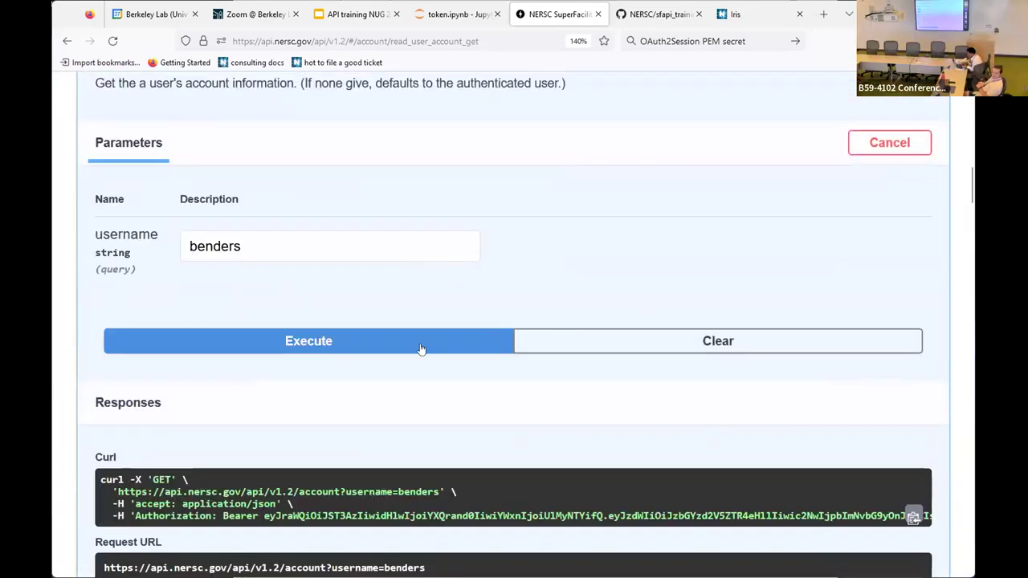
{"action": "left_click", "coordinate": [422, 349]}
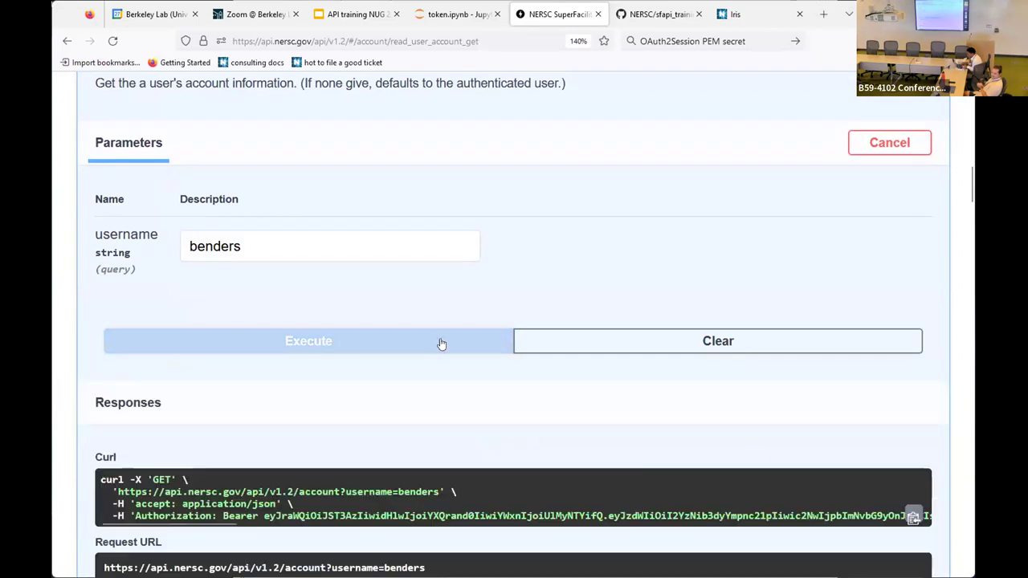
{"action": "scroll", "coordinate": [460, 328], "scroll_direction": "down", "scroll_amount": 5}
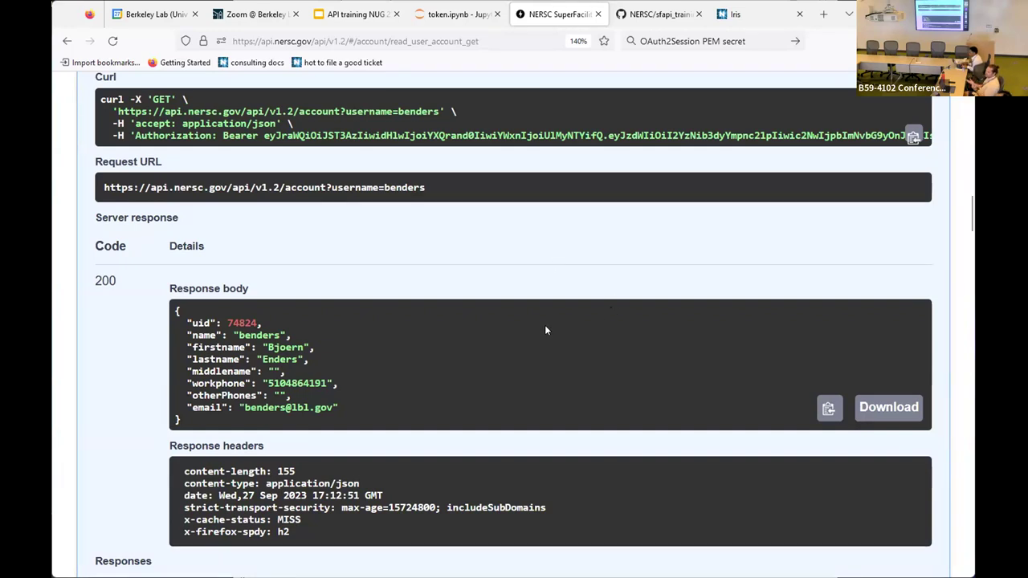
Step: Examine the /account request's curl command, server response body and response headers
{"action": "scroll", "coordinate": [545, 330], "scroll_direction": "down", "scroll_amount": 1}
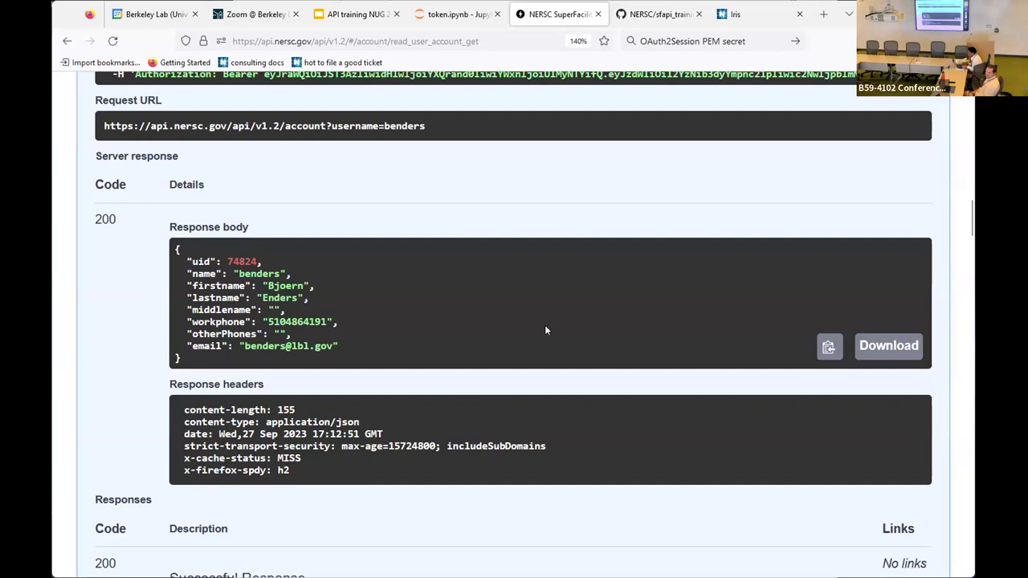
{"action": "scroll", "coordinate": [544, 330], "scroll_direction": "down", "scroll_amount": 1}
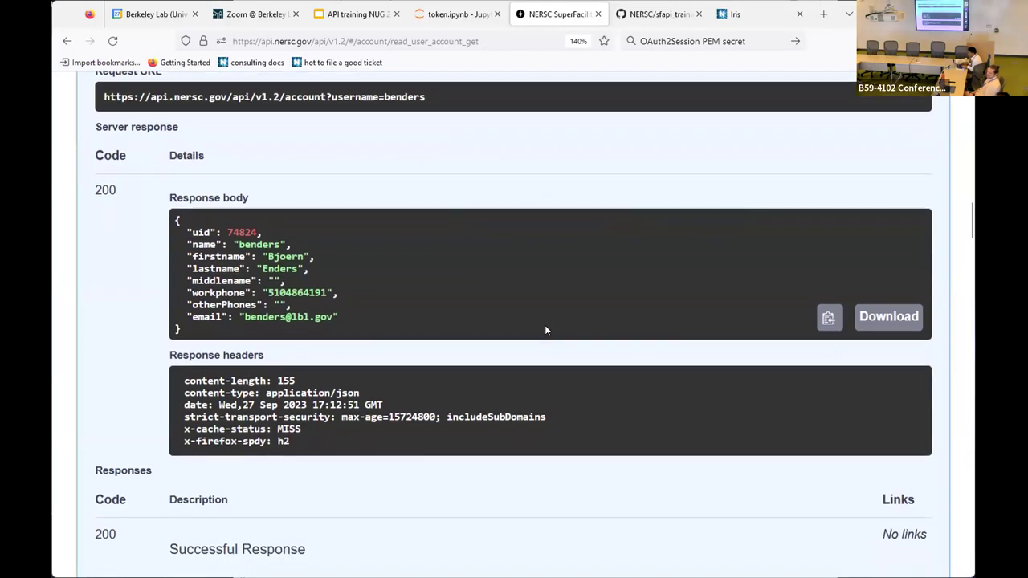
{"action": "scroll", "coordinate": [544, 330], "scroll_direction": "up", "scroll_amount": 1}
{"action": "scroll", "coordinate": [545, 330], "scroll_direction": "up", "scroll_amount": 8}
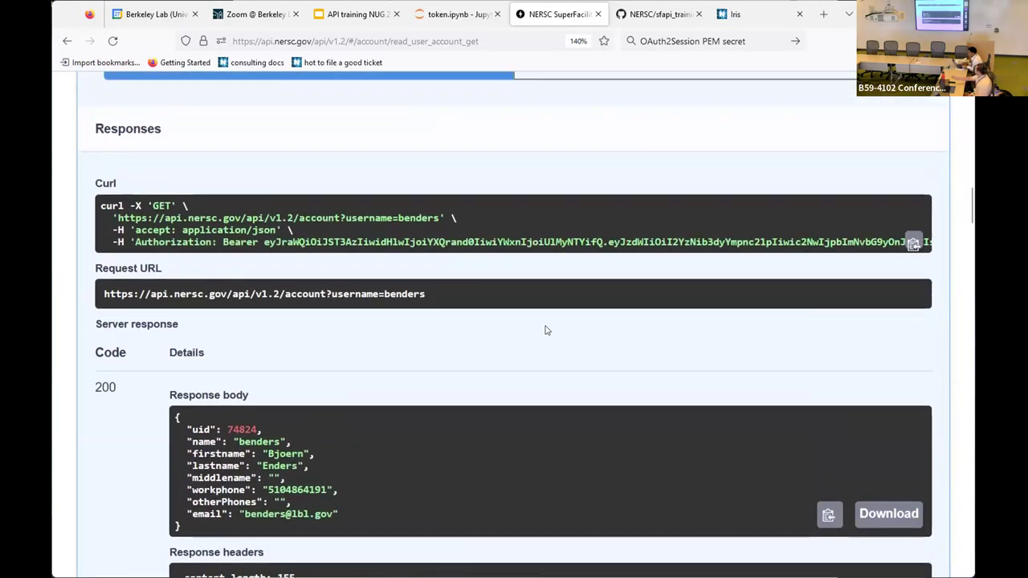
{"action": "scroll", "coordinate": [544, 330], "scroll_direction": "up", "scroll_amount": 3}
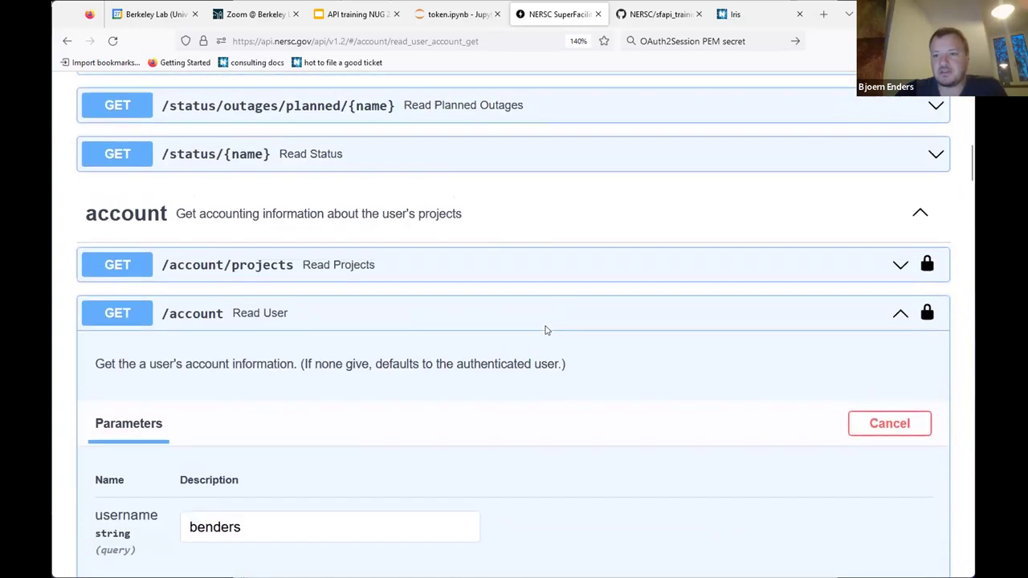
{"action": "scroll", "coordinate": [544, 330], "scroll_direction": "down", "scroll_amount": 10}
{"action": "scroll", "coordinate": [545, 330], "scroll_direction": "up", "scroll_amount": 1}
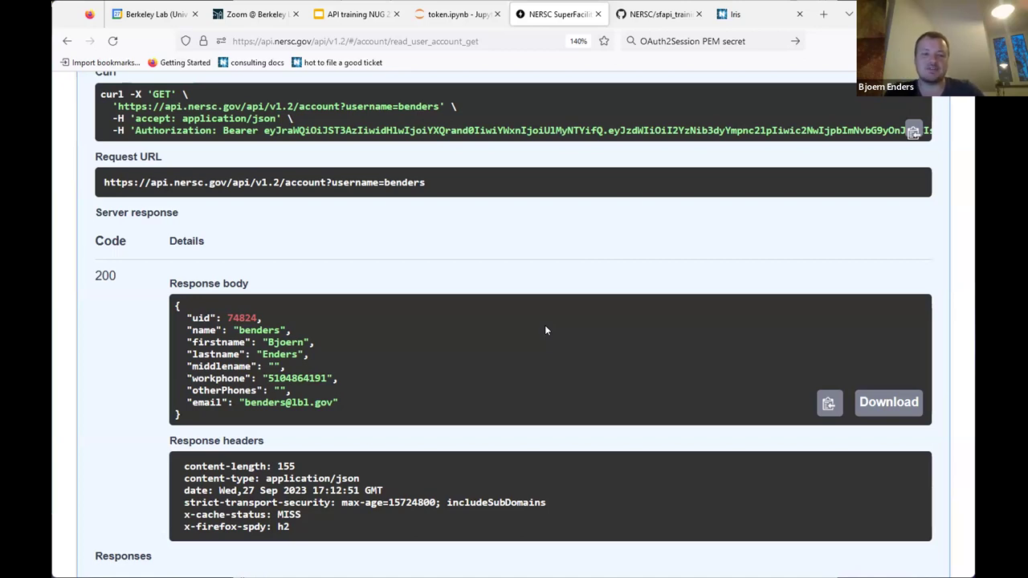
{"action": "scroll", "coordinate": [544, 329], "scroll_direction": "down", "scroll_amount": 3}
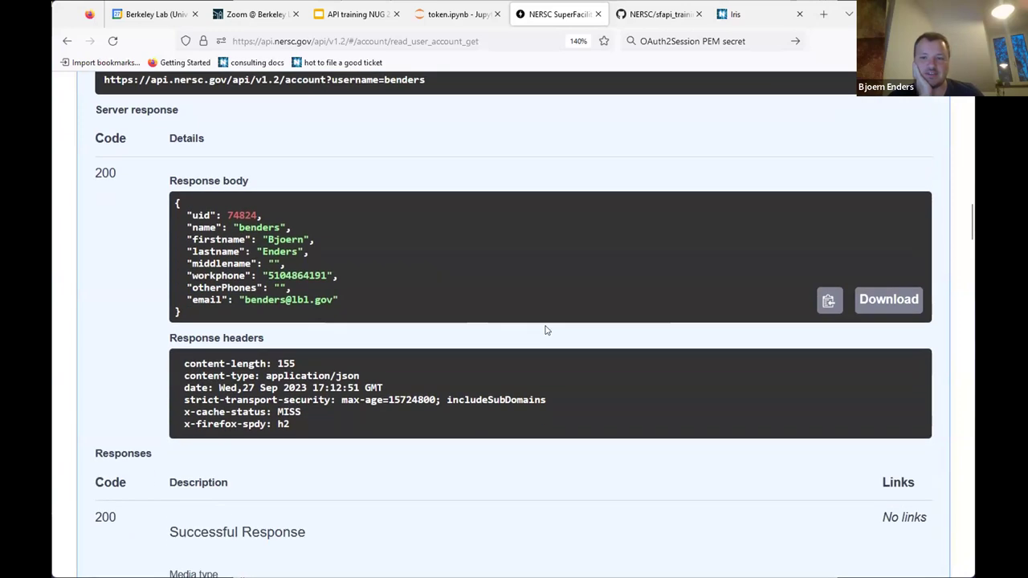
{"action": "scroll", "coordinate": [544, 329], "scroll_direction": "up", "scroll_amount": 1}
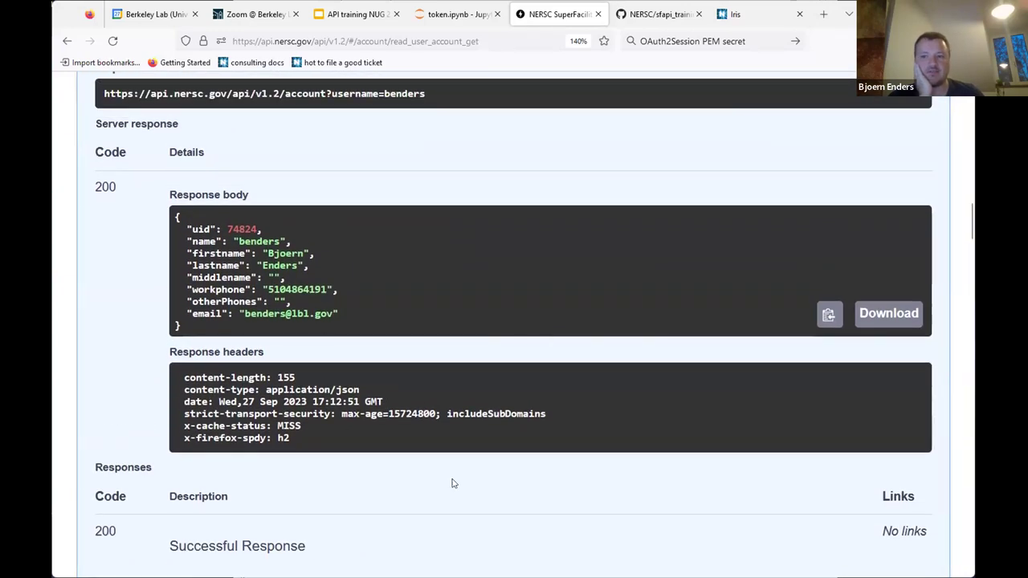
{"action": "scroll", "coordinate": [452, 482], "scroll_direction": "up", "scroll_amount": 8}
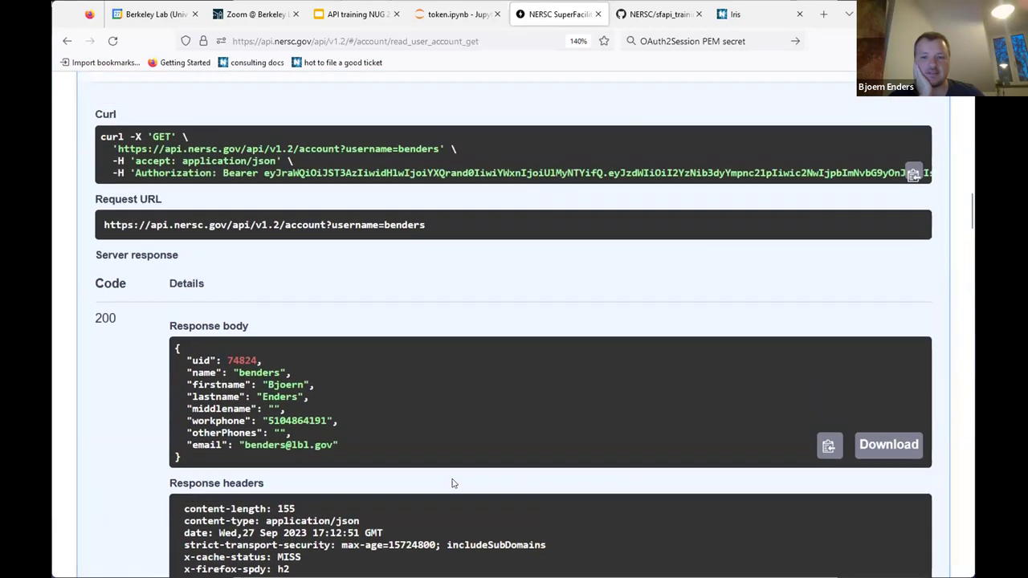